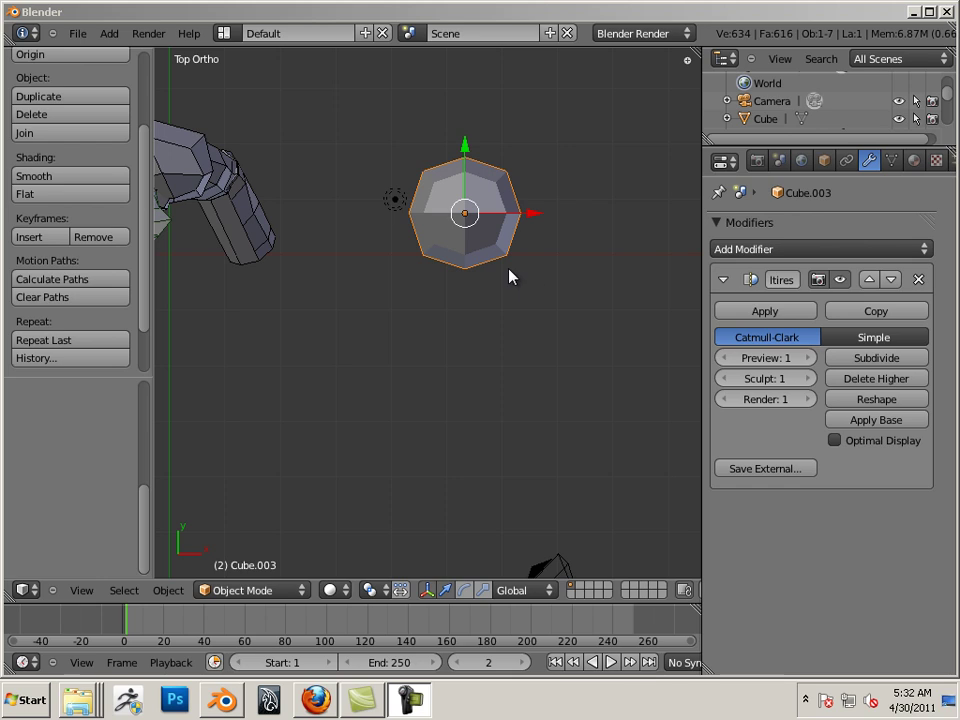
Move the rounded cube a short distance along positive X and switch it to Sculpt Mode
drag(530, 213, 559, 237)
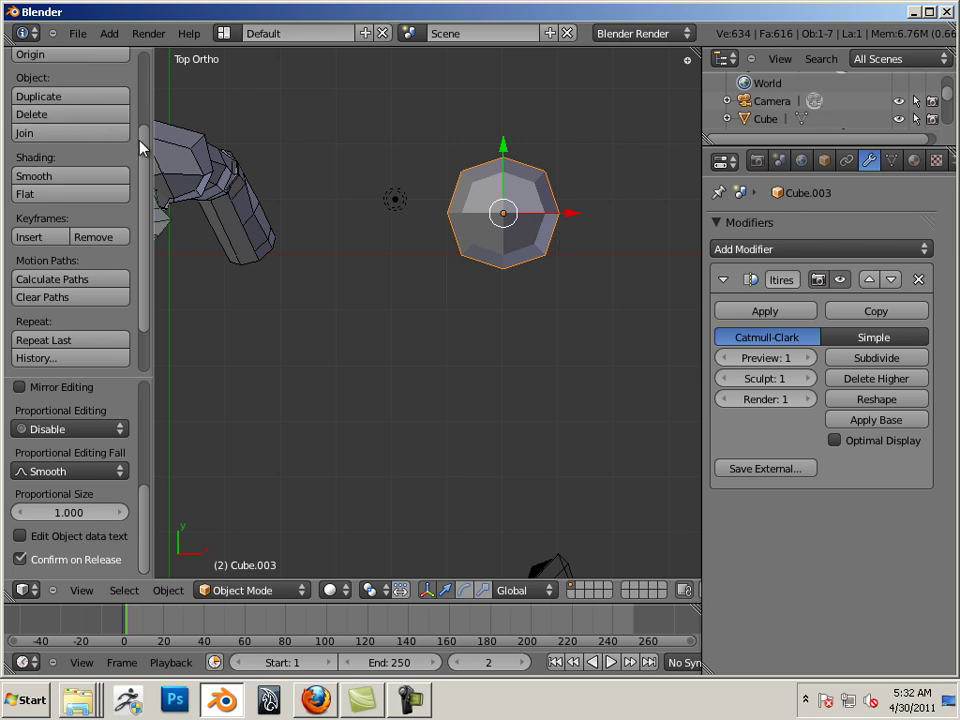
drag(151, 130, 161, 114)
click(274, 592)
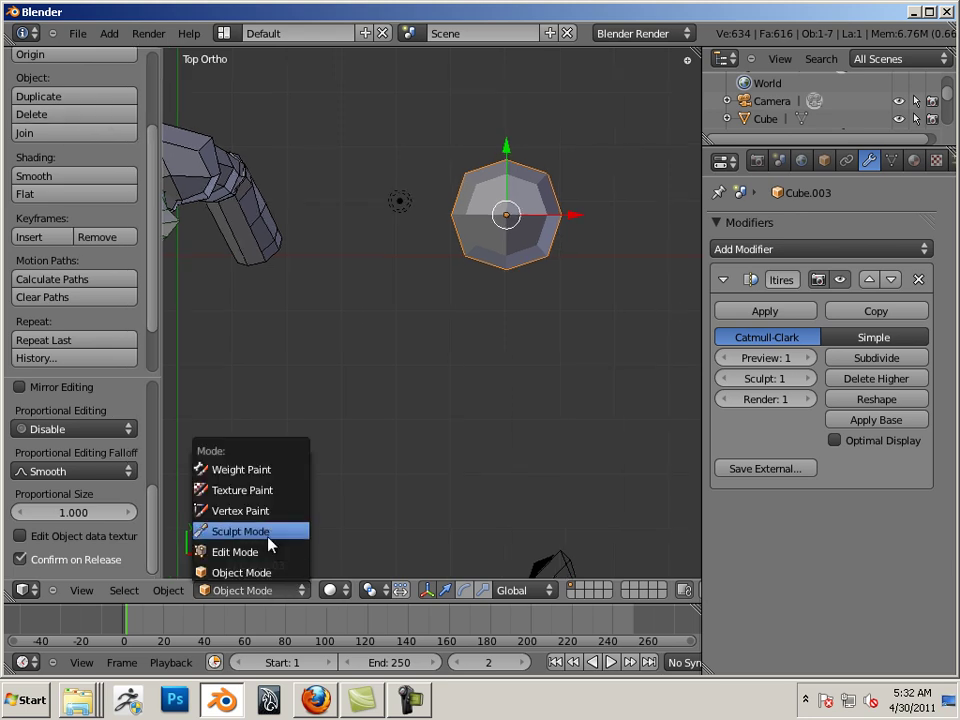
click(268, 529)
scroll(148, 195, up, 3)
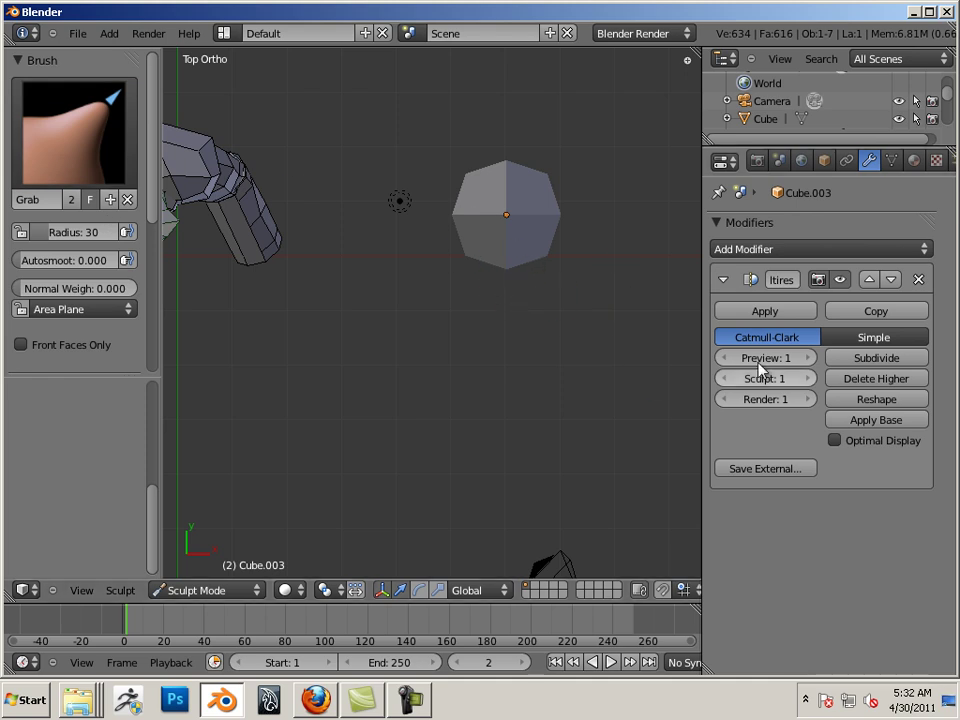
Turn on the Wire display option for the rounded cube
click(824, 161)
scroll(765, 287, down, 10)
click(719, 458)
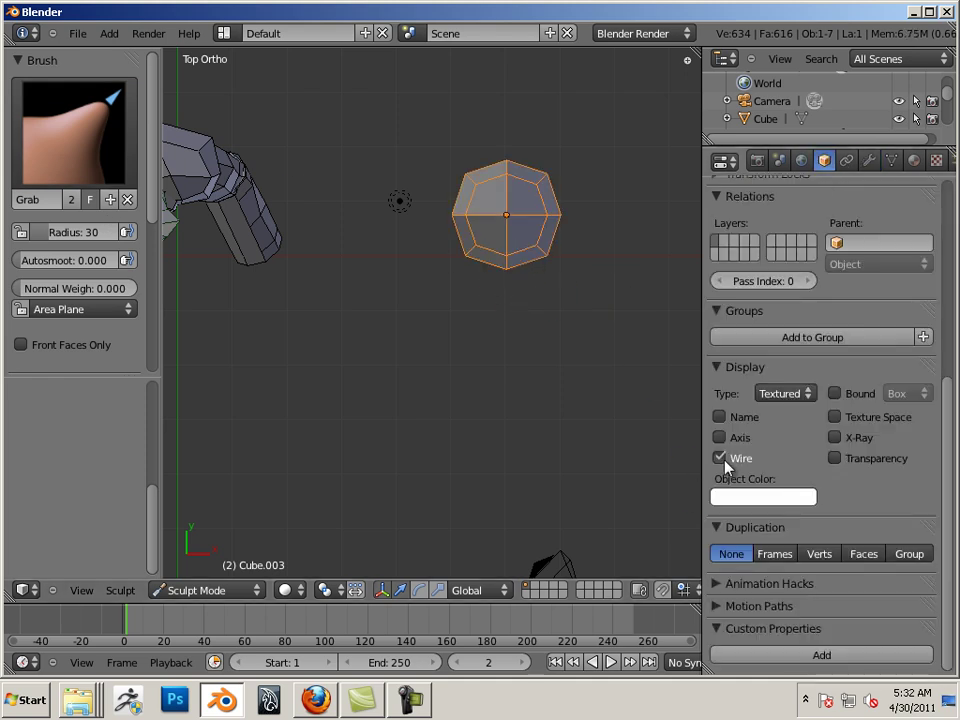
With the Grab brush in top view, pull the cube's two lower corners and lower midpoint outward to form a squared-off lower edge
drag(545, 262, 557, 281)
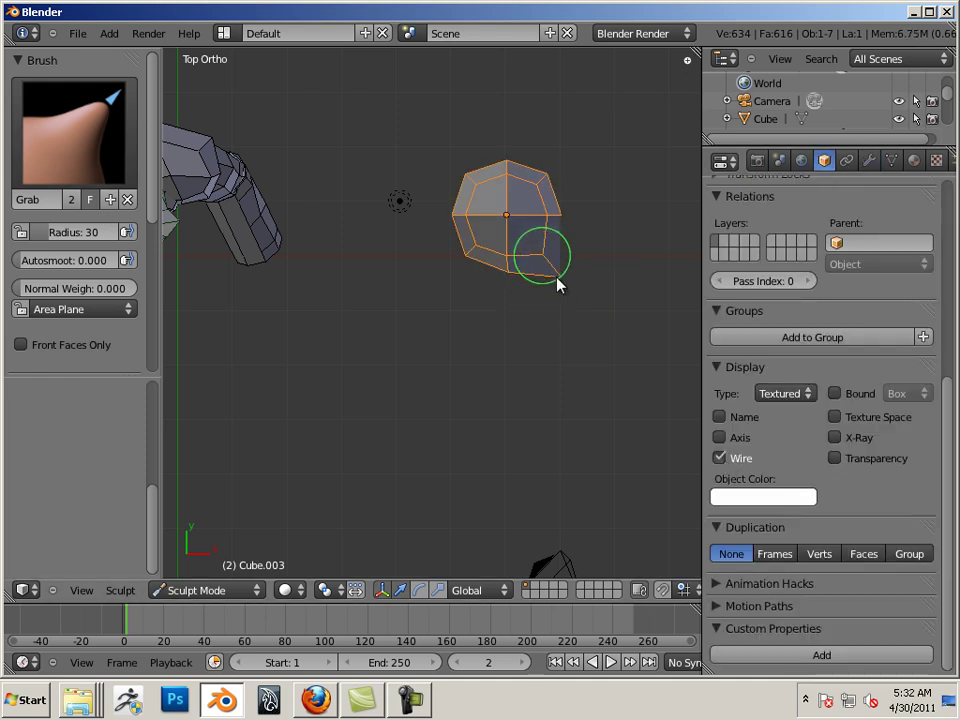
drag(154, 208, 178, 322)
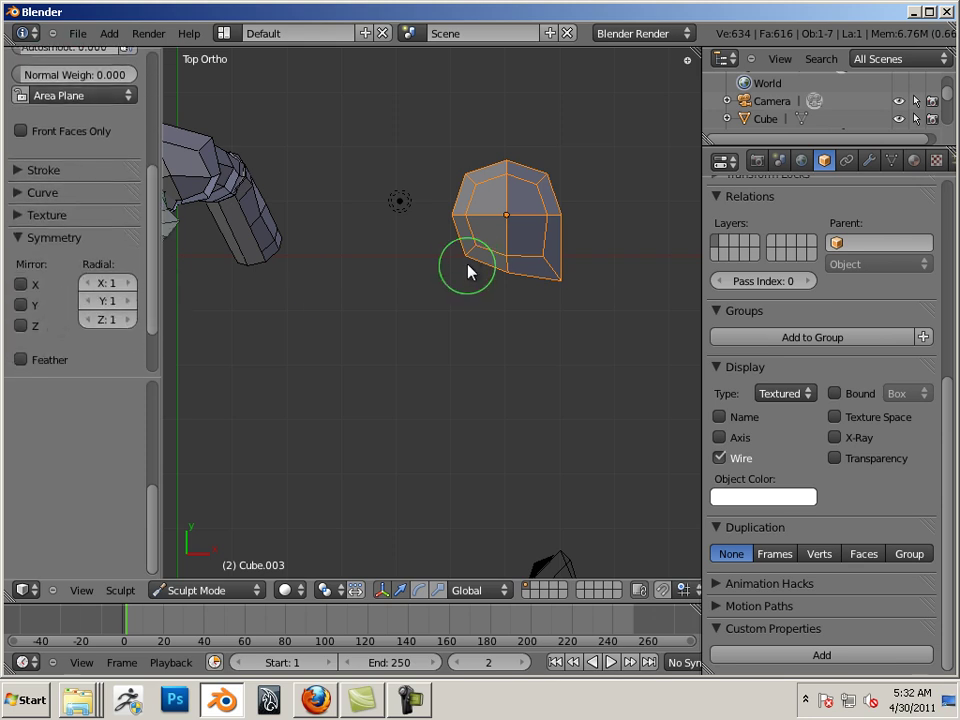
drag(469, 259, 448, 279)
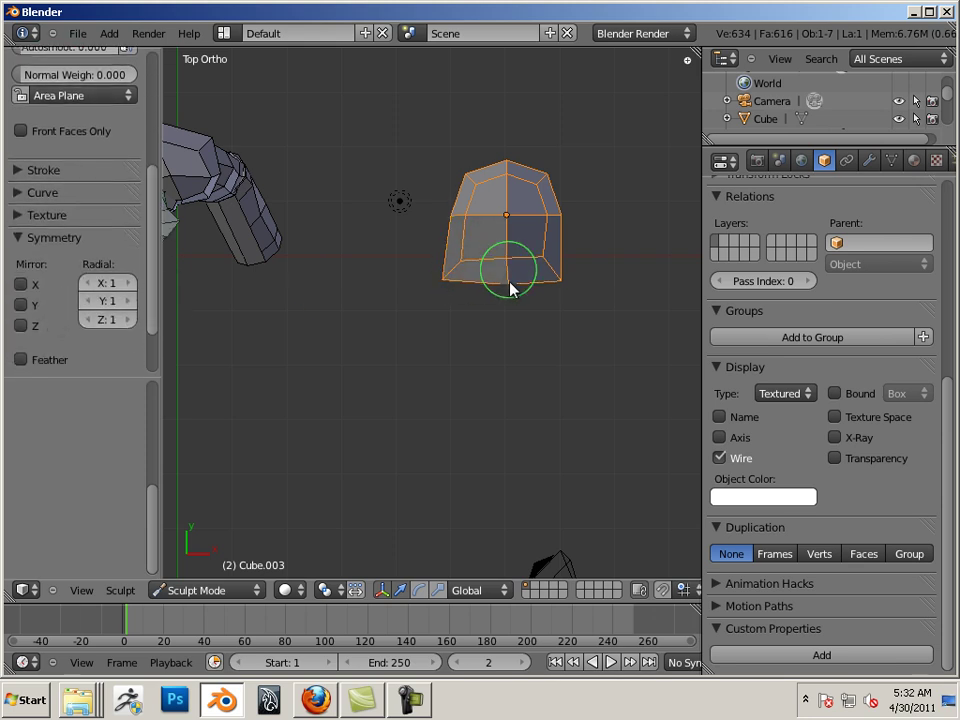
drag(555, 281, 559, 294)
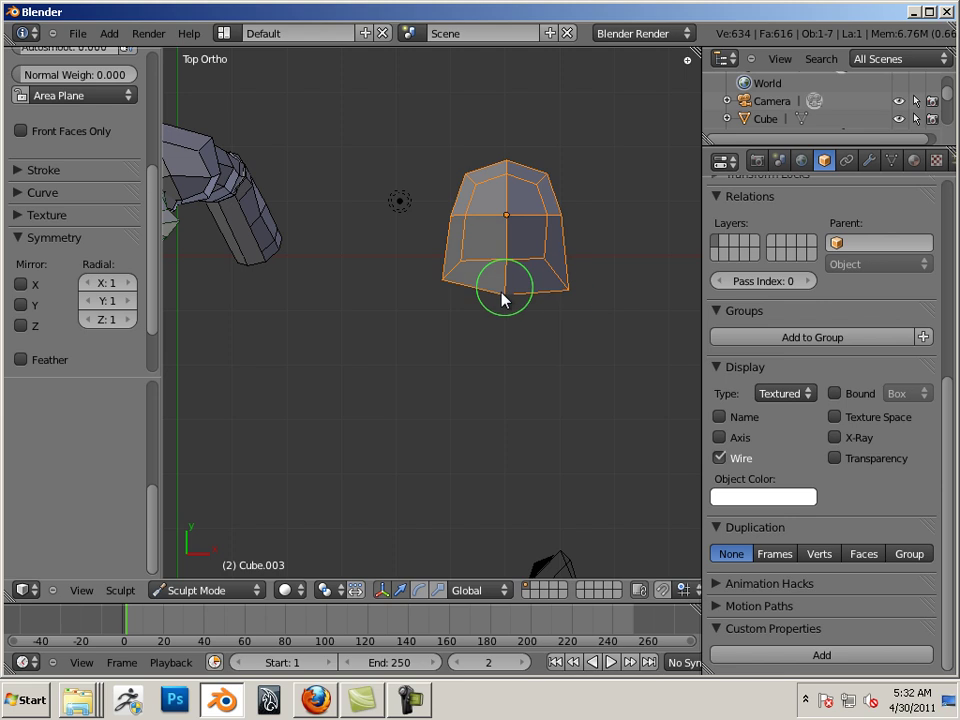
drag(448, 279, 441, 296)
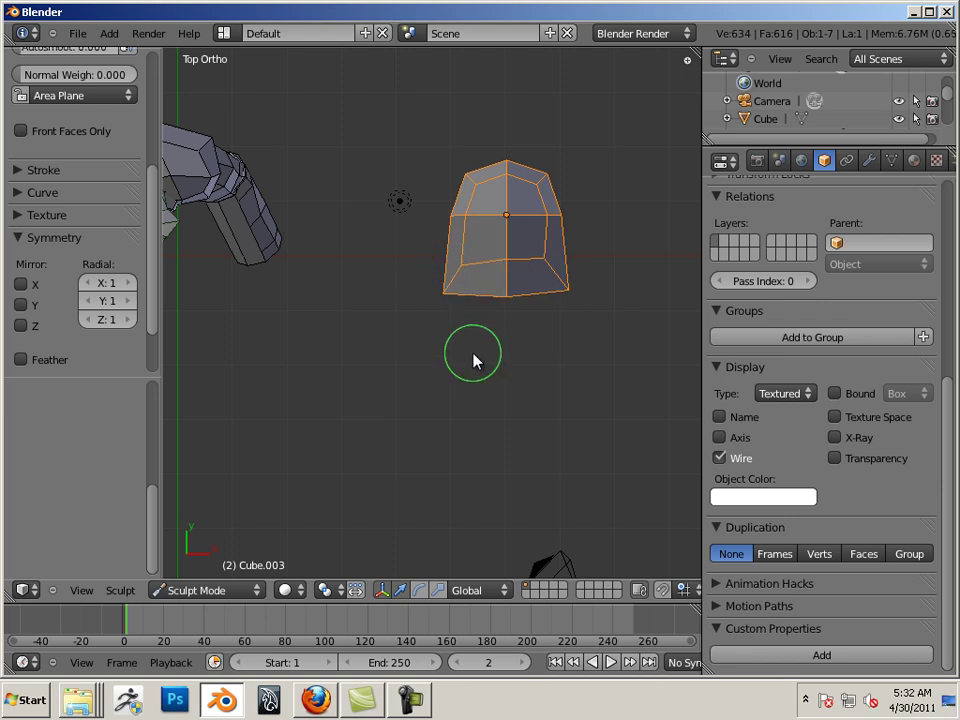
Enlarge the Grab brush in front view and push the shape's upper and lower sides inward to flatten it
key(KP_1)
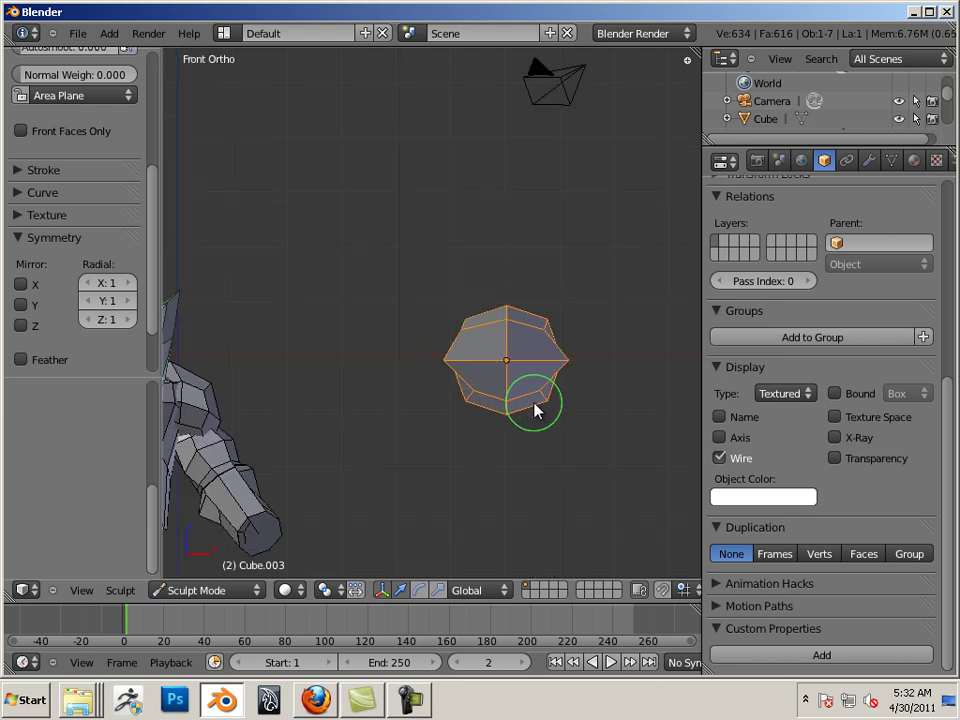
key(f)
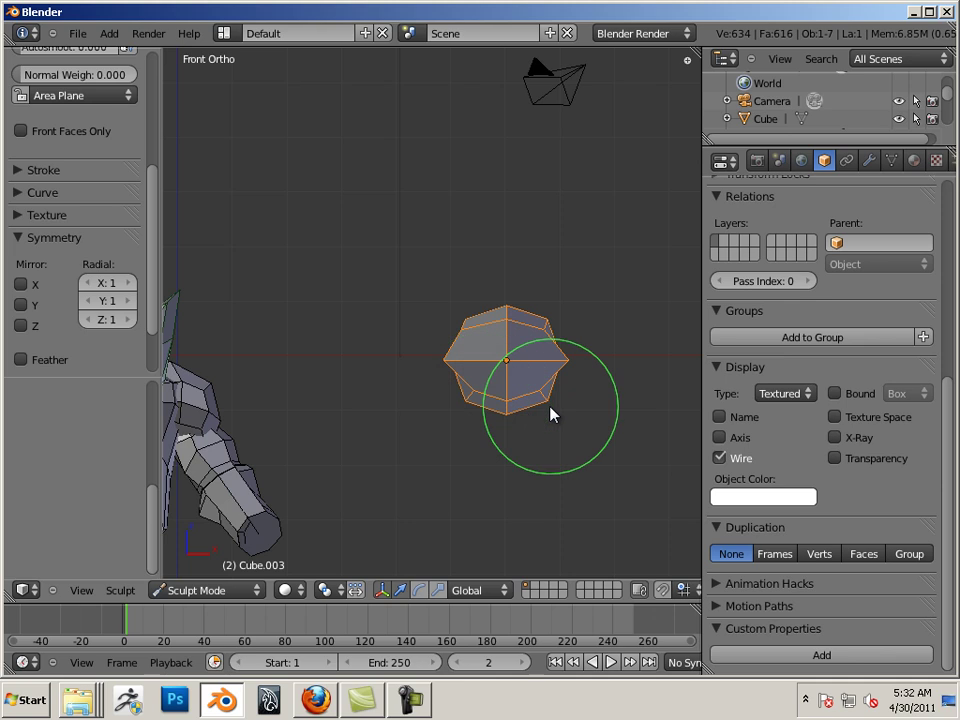
click(551, 413)
mouse_move(510, 414)
mouse_down()
mouse_move(506, 308)
mouse_move(507, 337)
mouse_move(544, 343)
mouse_move(527, 366)
mouse_move(547, 279)
mouse_up()
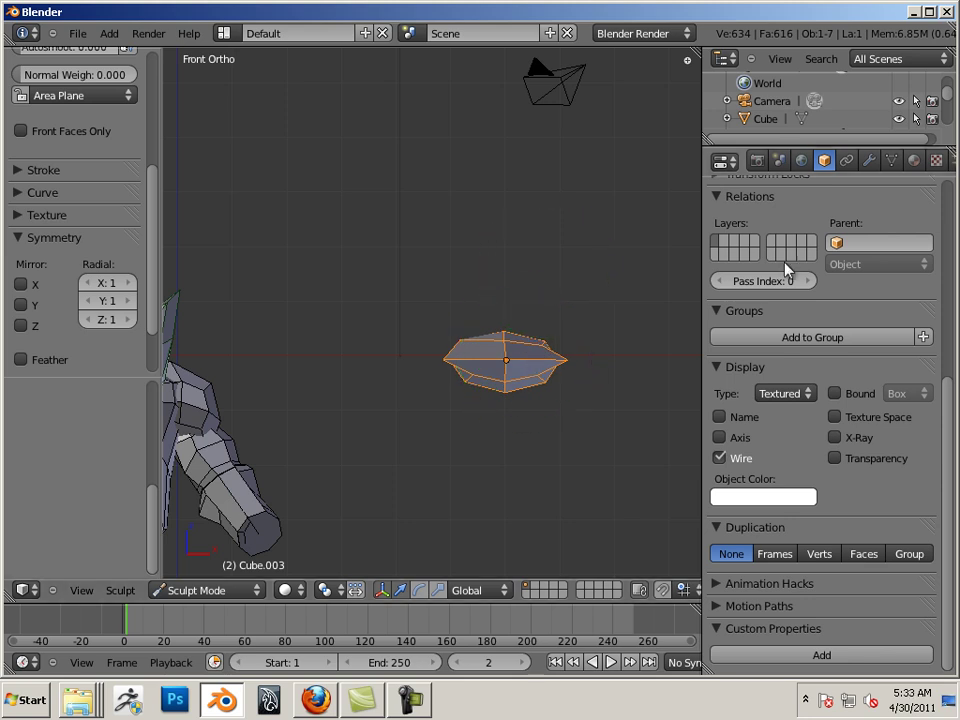
In top view with a smaller Grab brush, straighten the block's lower corners and sides and pull its inner edge loop toward the lower edge
key(KP_7)
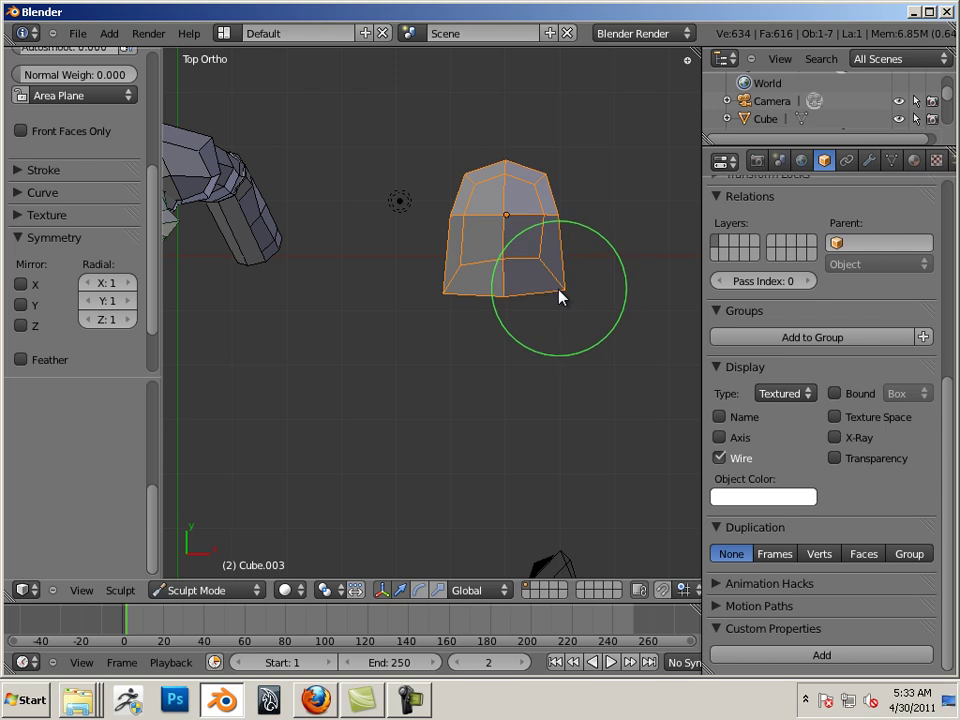
key(f)
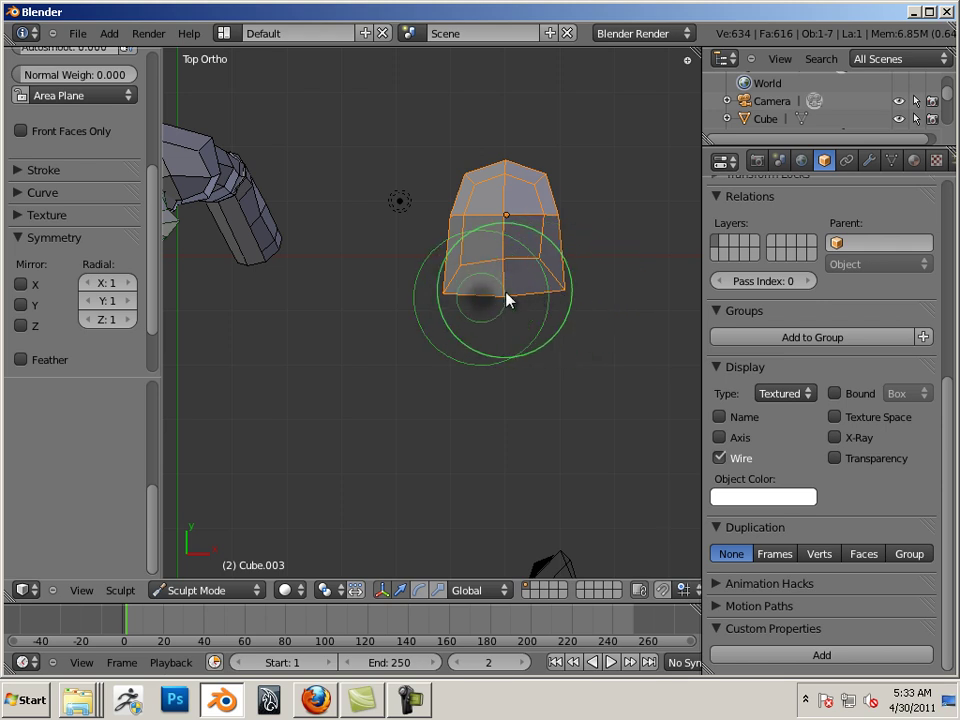
click(510, 300)
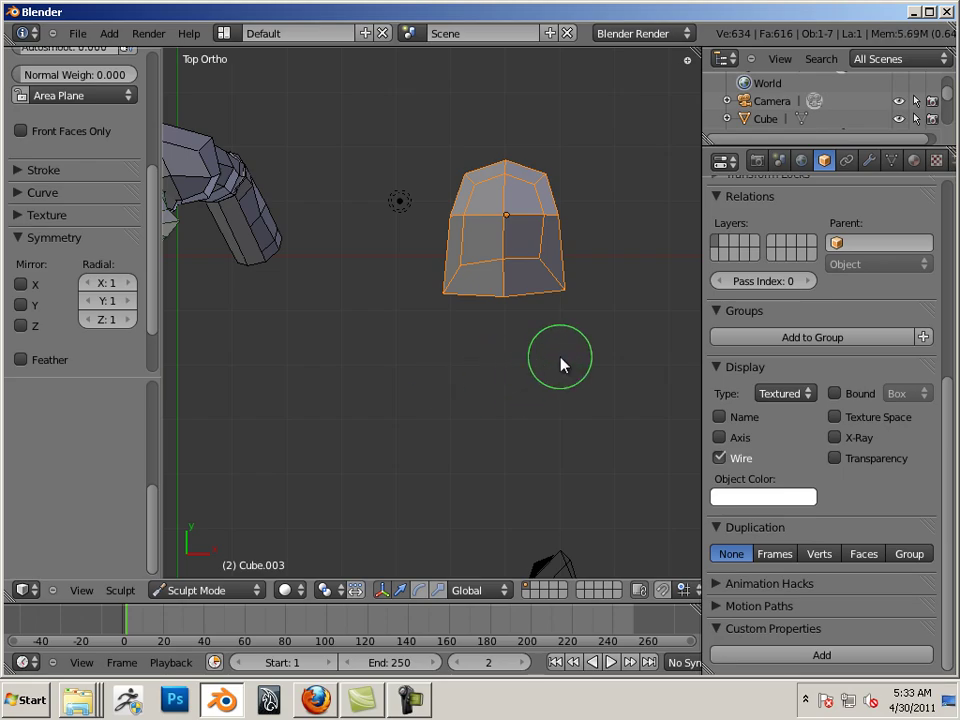
key(bracketright)
key(bracketright)
key(bracketright)
key(bracketright)
key(bracketright)
key(bracketright)
key(bracketleft)
key(bracketleft)
key(bracketleft)
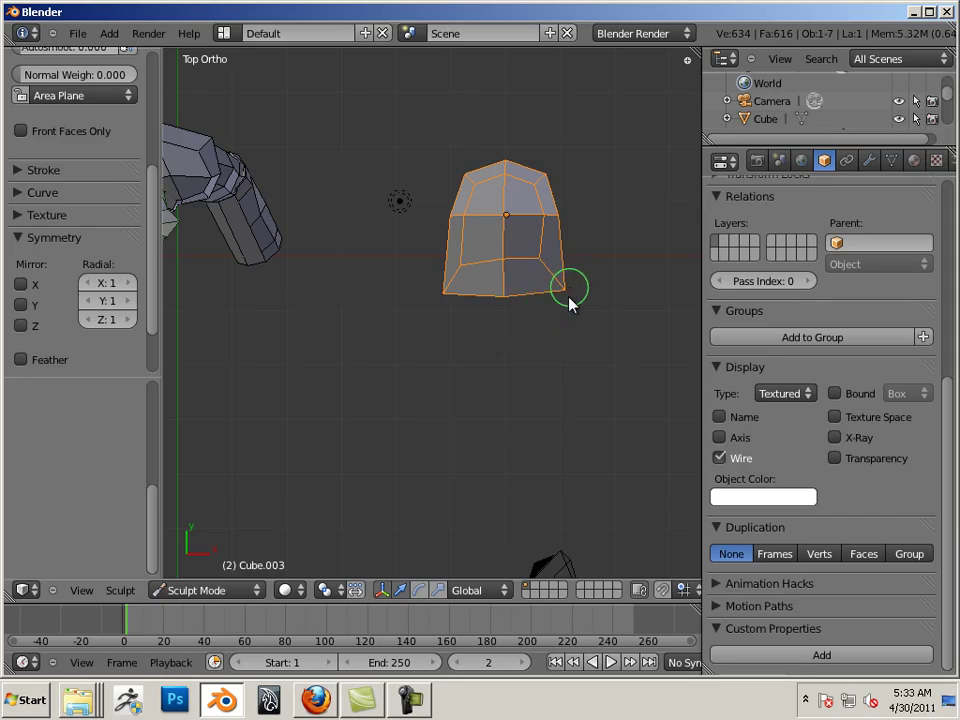
mouse_move(459, 302)
mouse_down()
mouse_move(450, 294)
mouse_move(465, 302)
mouse_move(549, 296)
mouse_move(538, 268)
mouse_move(500, 268)
mouse_up()
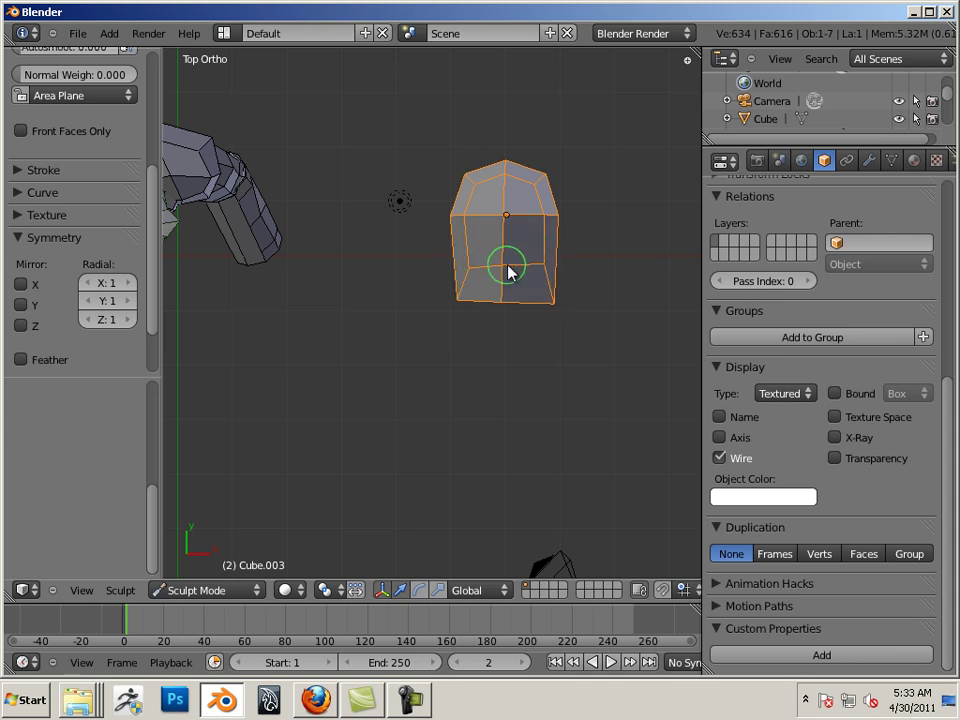
mouse_move(508, 272)
mouse_down()
mouse_move(541, 270)
mouse_move(511, 275)
mouse_up()
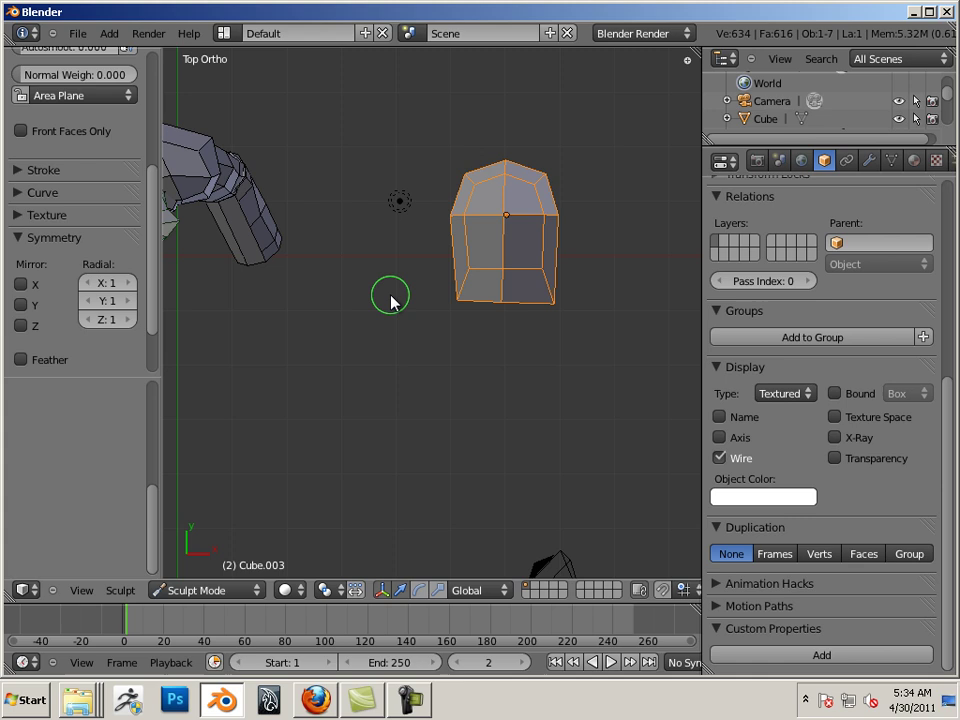
mouse_move(527, 253)
mouse_down()
mouse_move(525, 272)
mouse_move(513, 270)
mouse_move(519, 279)
mouse_move(542, 272)
mouse_move(538, 279)
mouse_move(476, 268)
mouse_move(452, 300)
mouse_up()
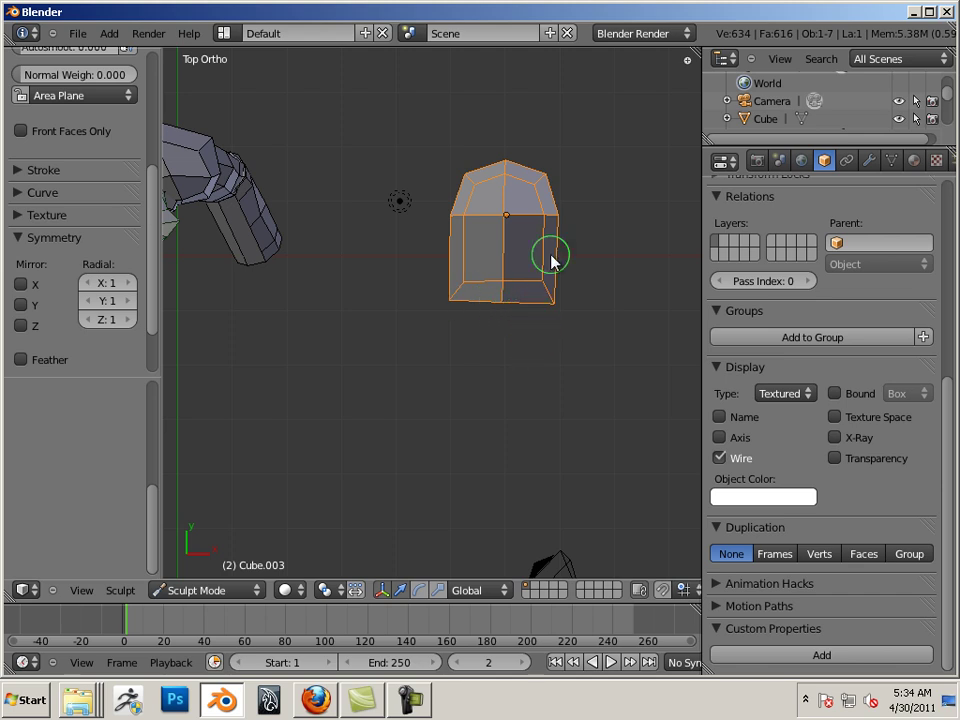
Return the block to Object Mode and scale it up uniformly until it is larger than the character's torso
key(KP_1)
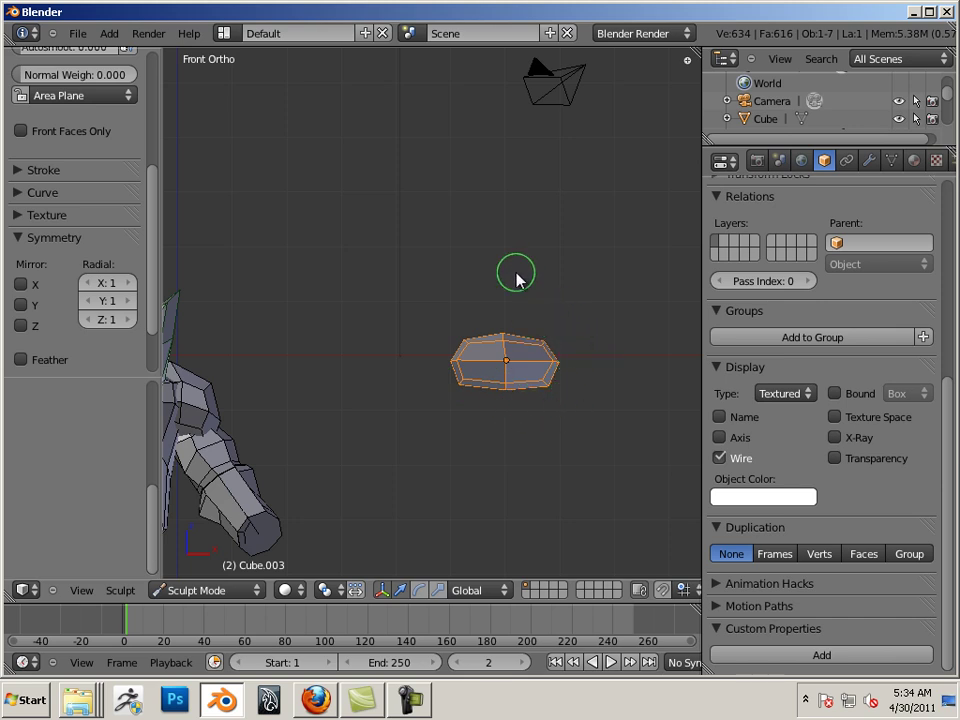
key(KP_3)
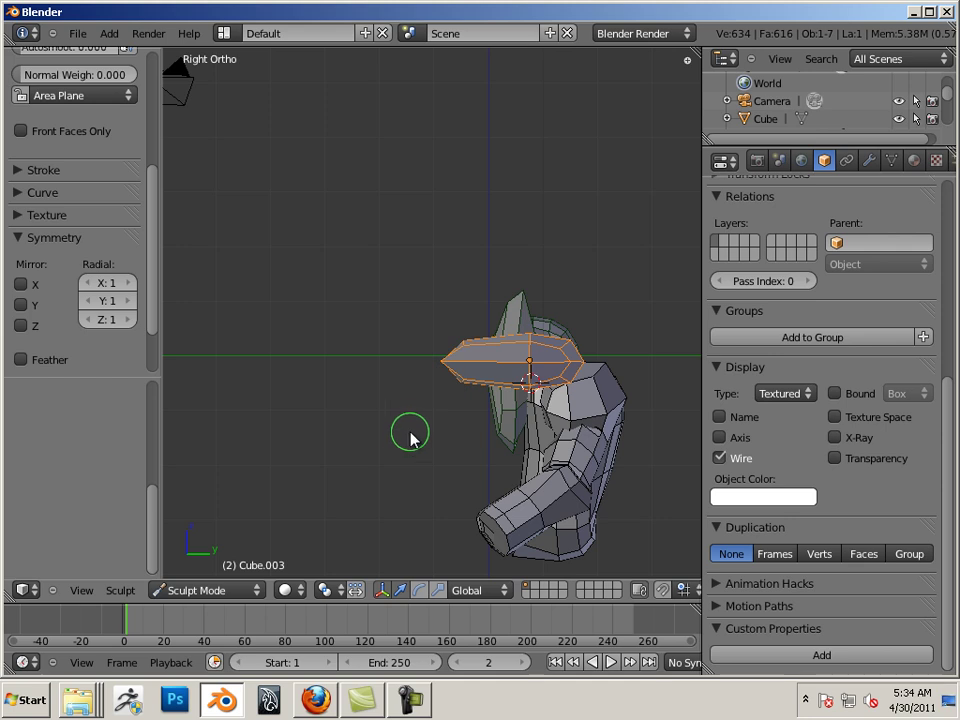
middle_drag(396, 454, 510, 294)
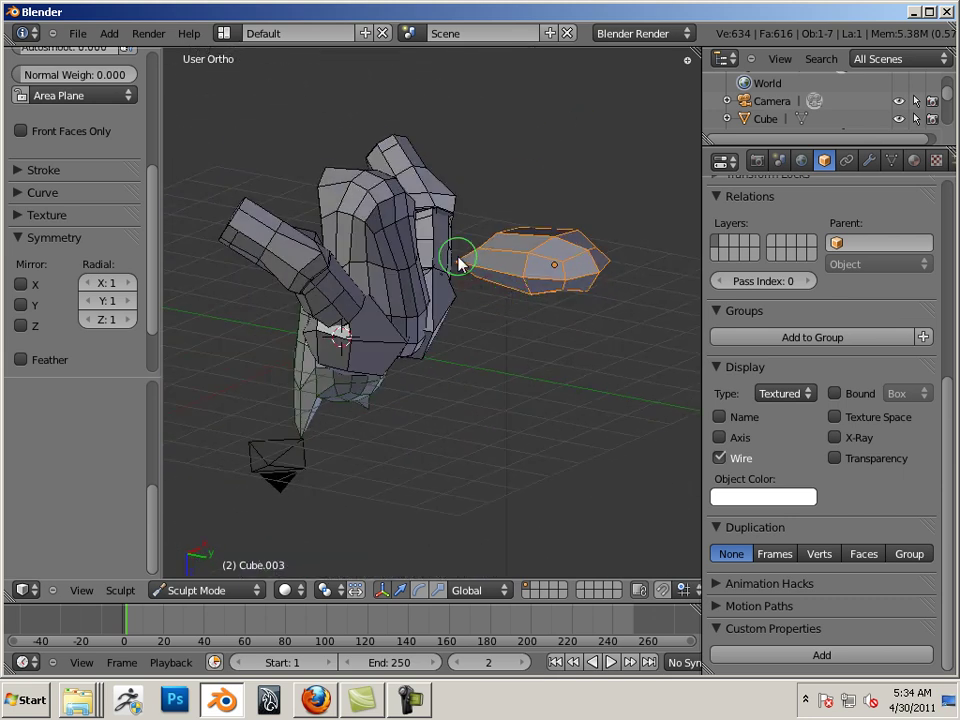
middle_drag(538, 219, 493, 321)
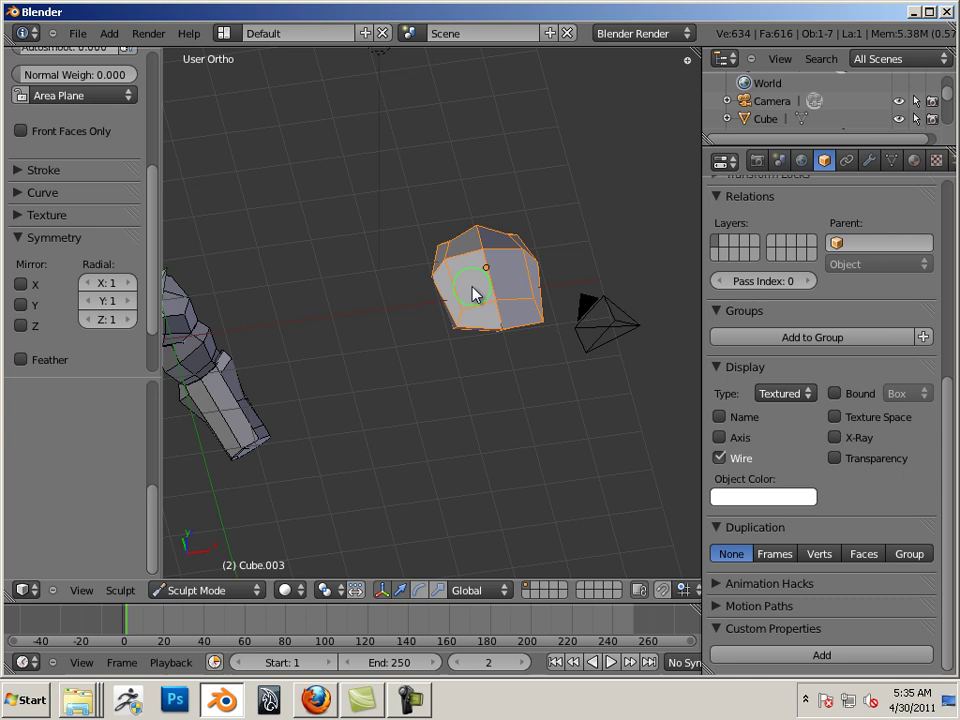
click(205, 590)
click(206, 572)
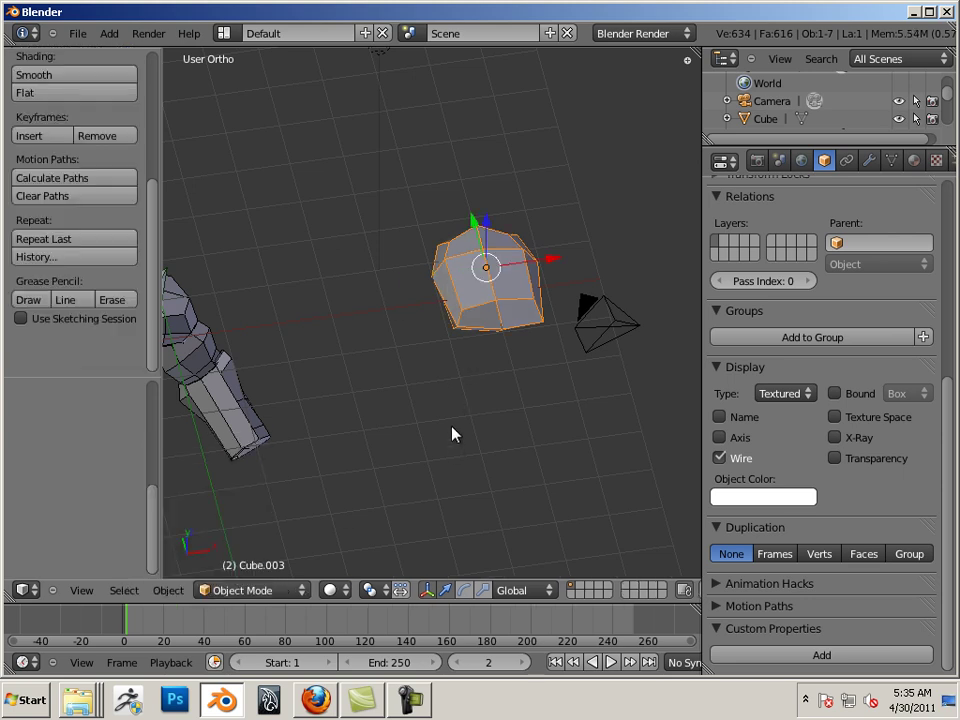
click(485, 590)
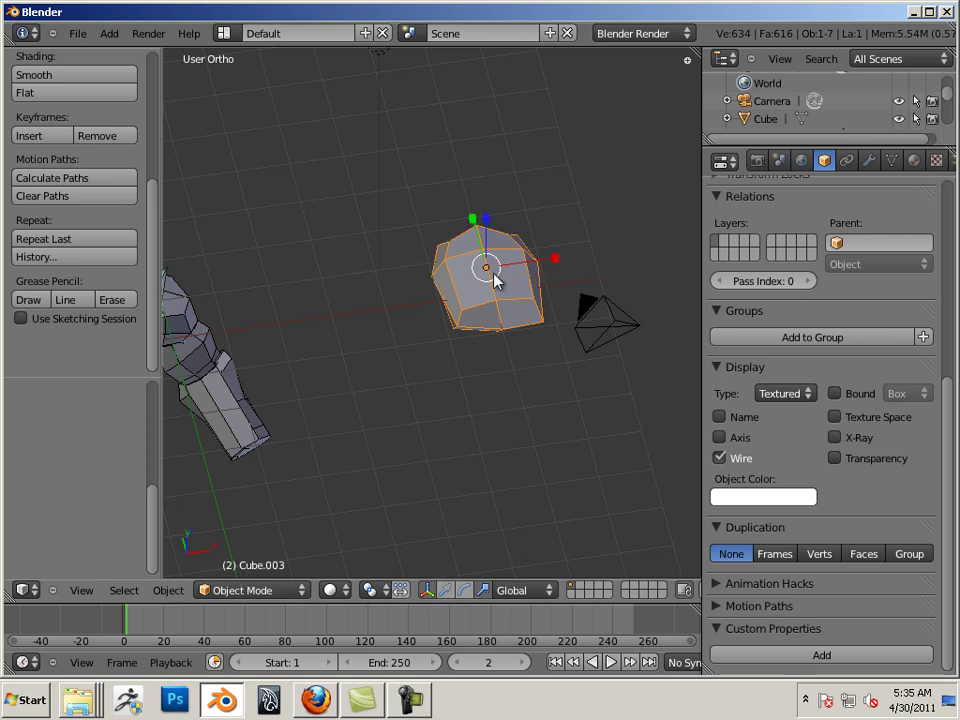
drag(494, 276, 521, 287)
scroll(400, 275, down, 4)
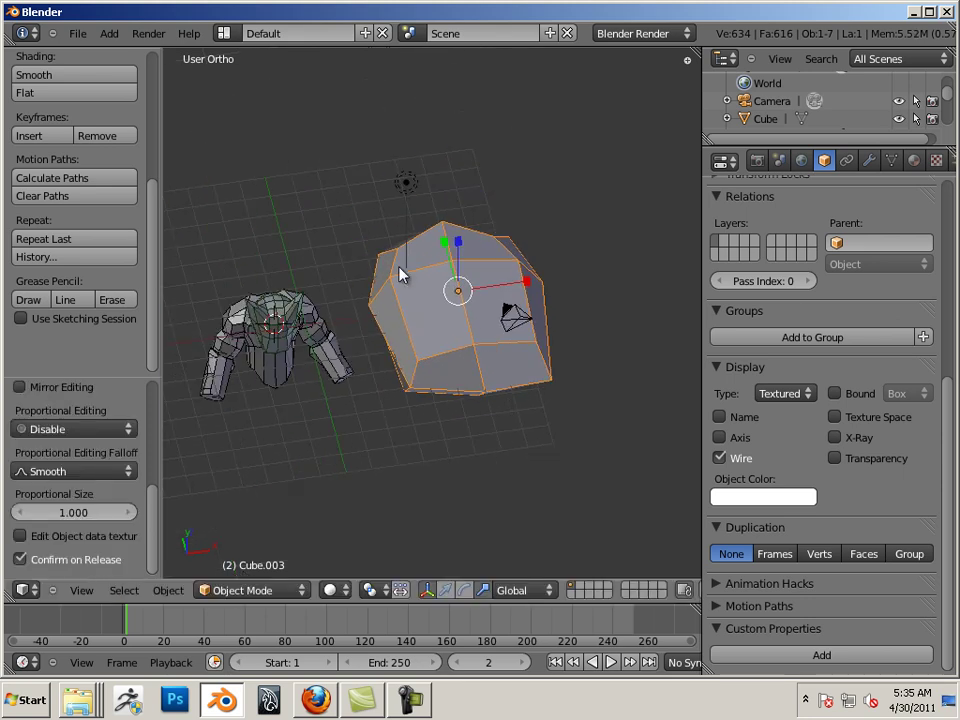
Check the block's base mesh in Edit Mode and return the block to Sculpt Mode
middle_drag(400, 275, 470, 303)
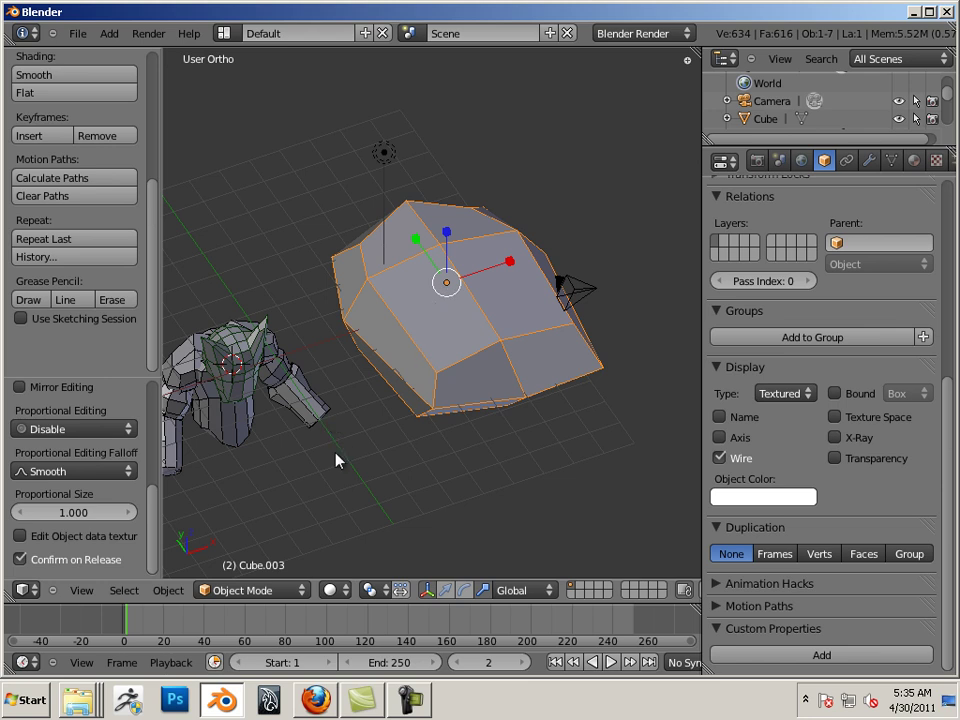
mouse_move(336, 459)
middle_down()
mouse_move(373, 444)
mouse_move(264, 482)
mouse_move(330, 463)
middle_up()
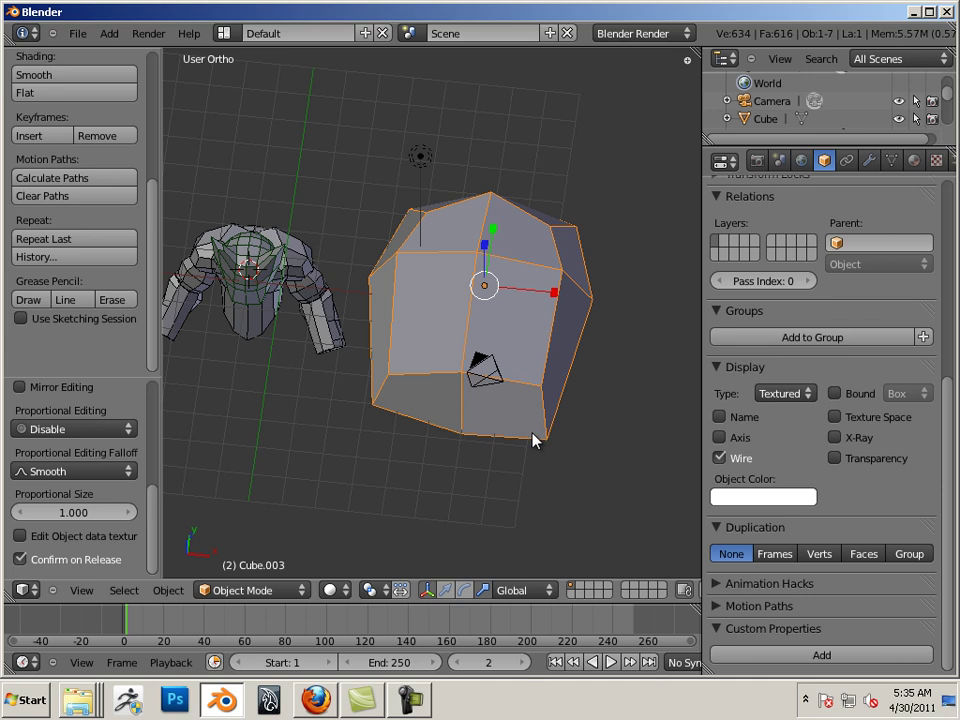
click(240, 591)
click(249, 551)
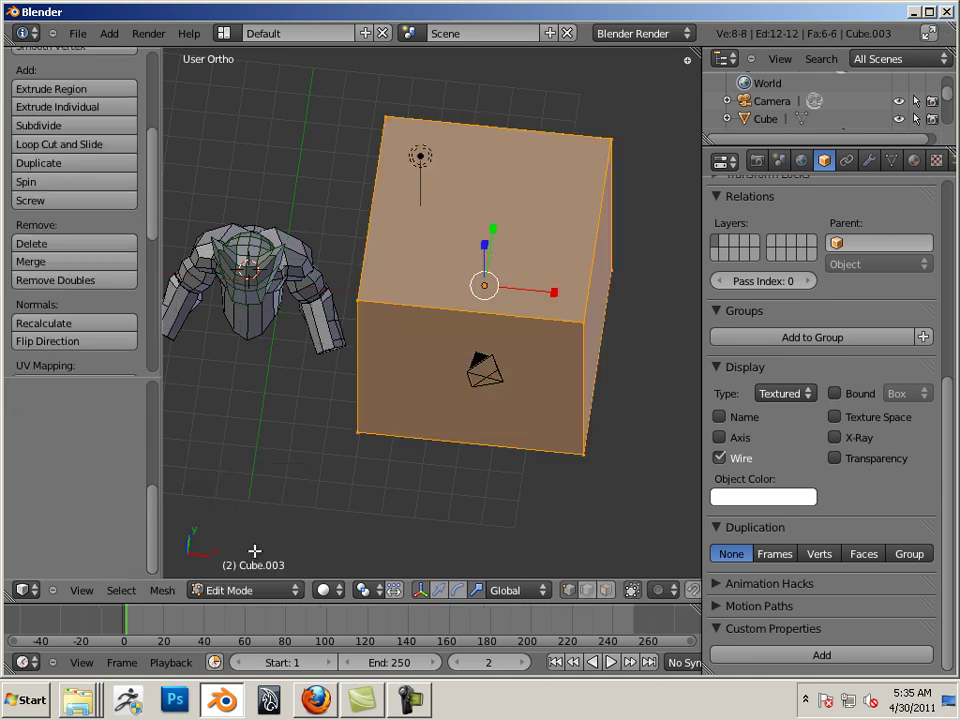
click(268, 590)
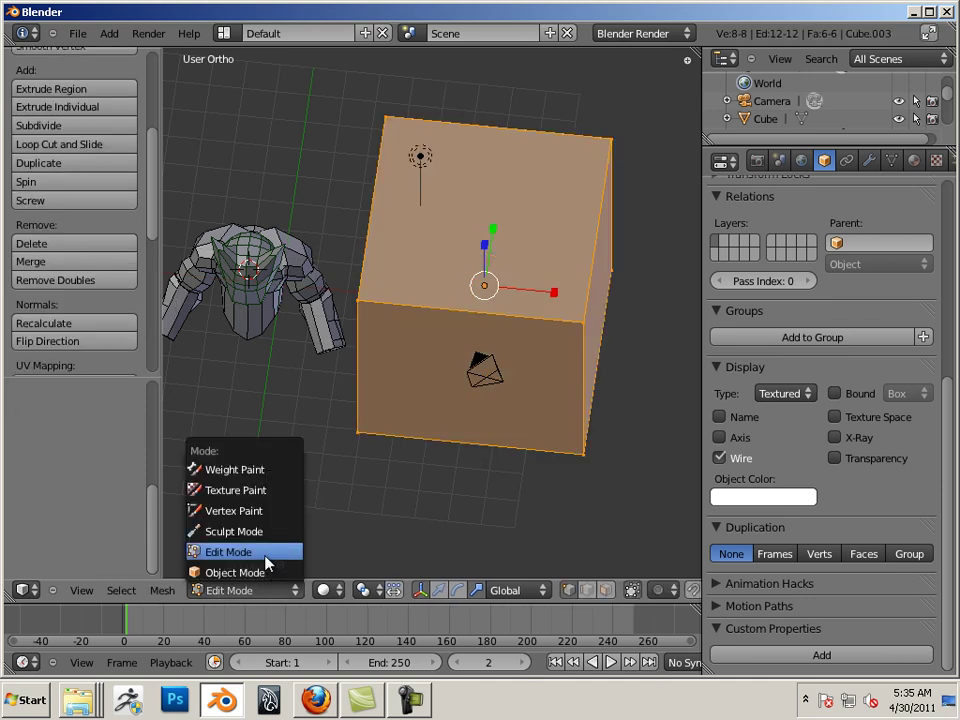
click(266, 553)
click(266, 590)
click(261, 531)
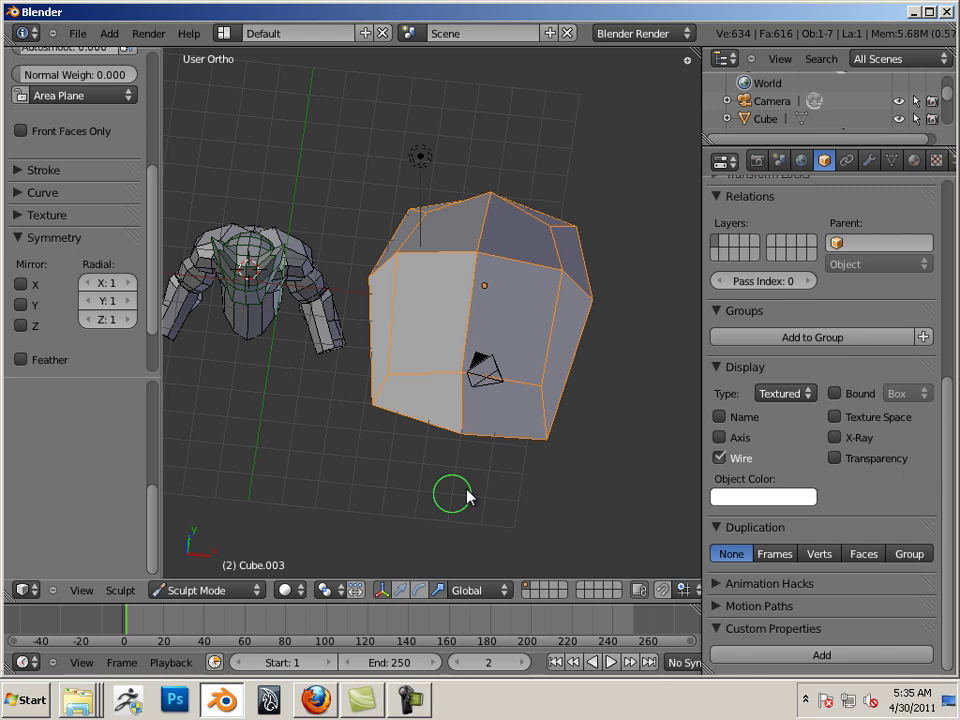
Apply the Multires modifier to the sculpted block
middle_drag(463, 474, 486, 519)
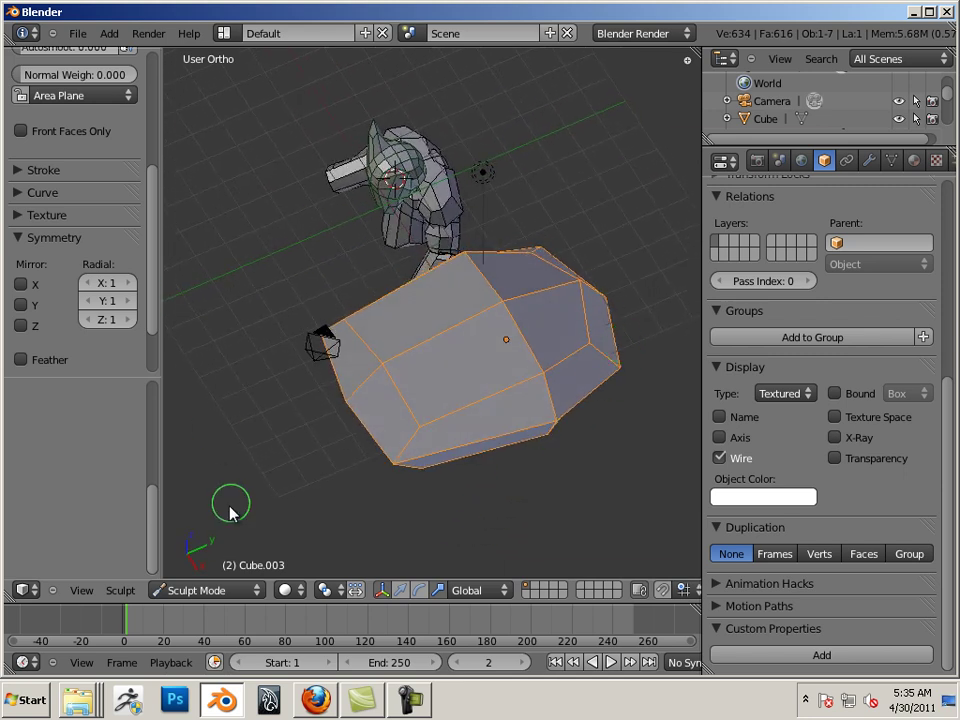
click(203, 590)
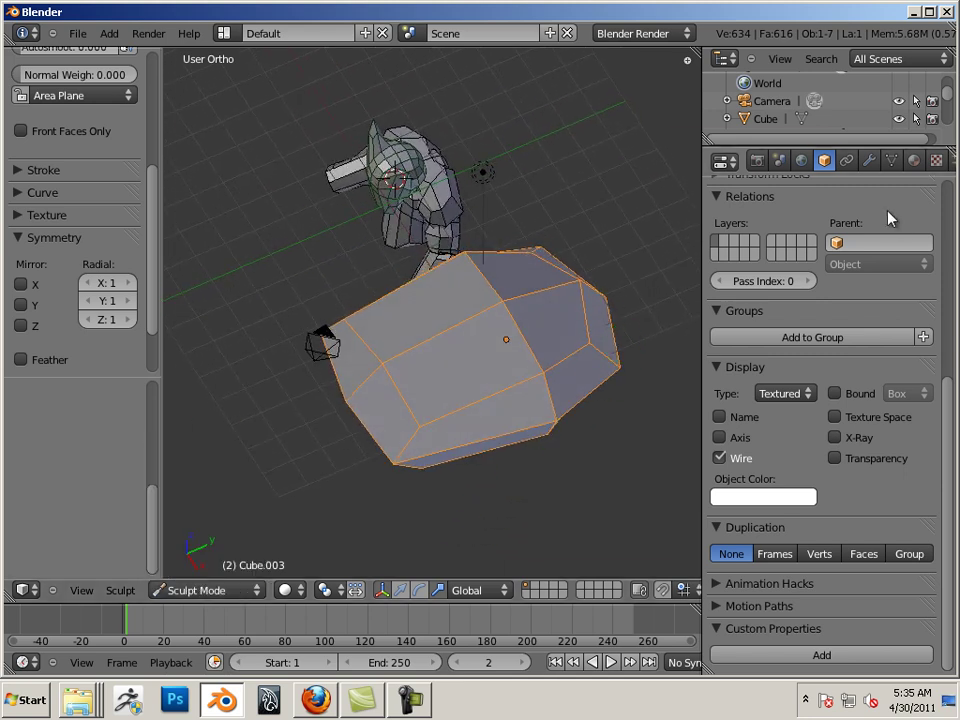
click(869, 160)
click(784, 312)
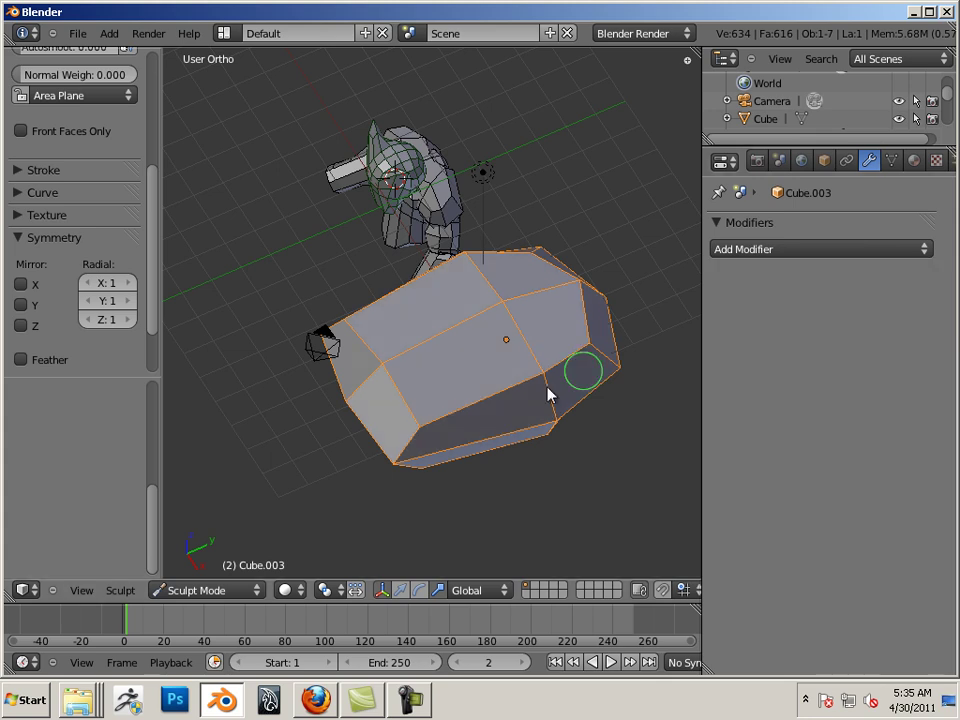
Return the block to Object Mode and add a new cube mesh to the scene
click(241, 590)
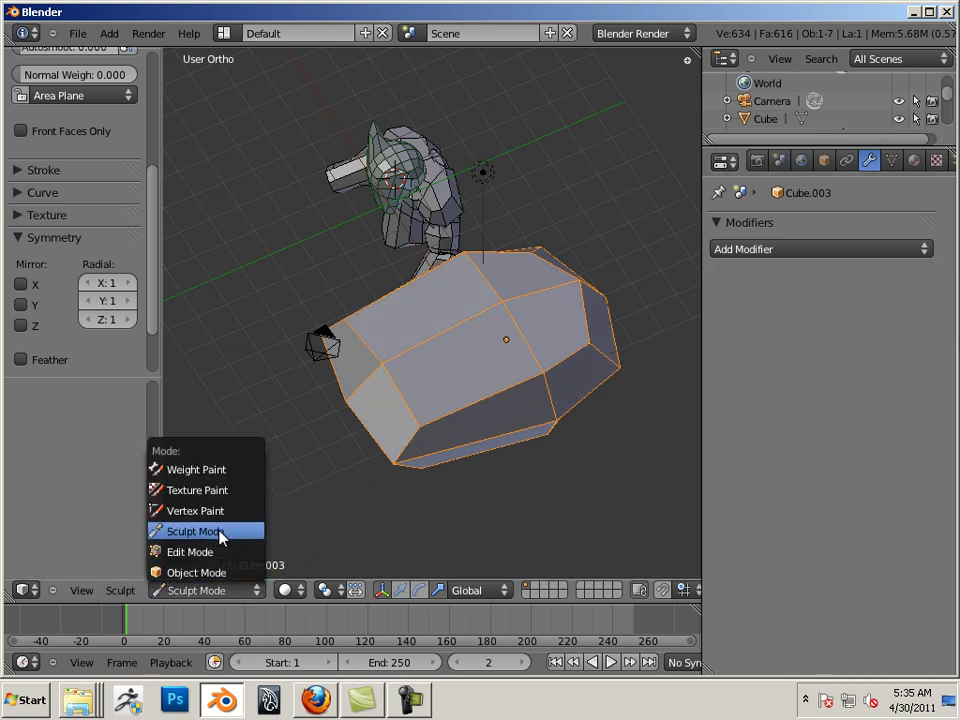
click(220, 573)
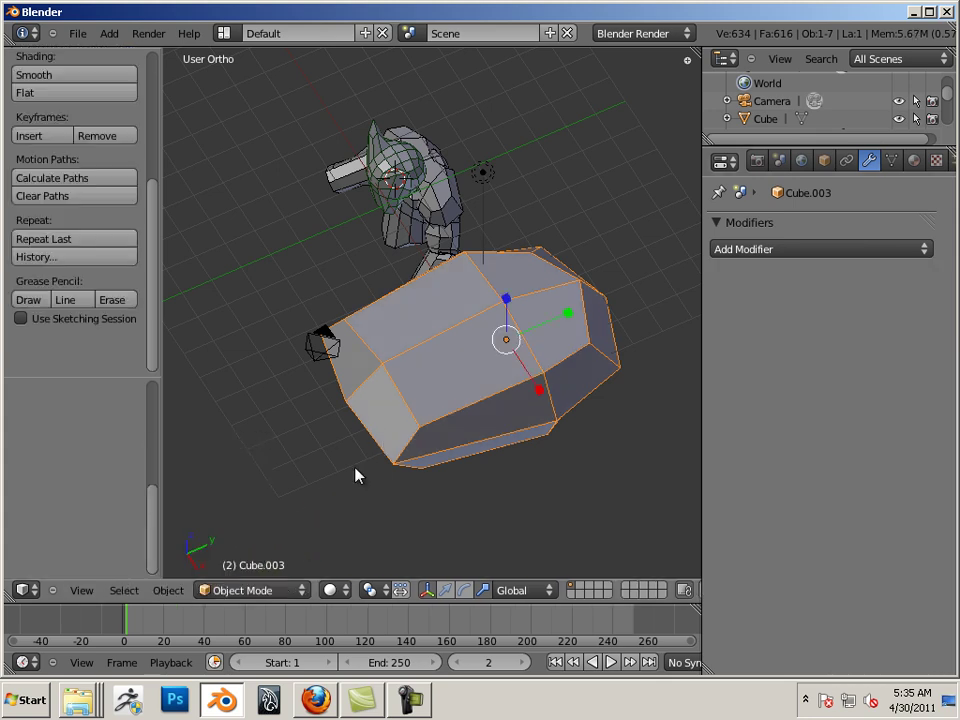
click(149, 35)
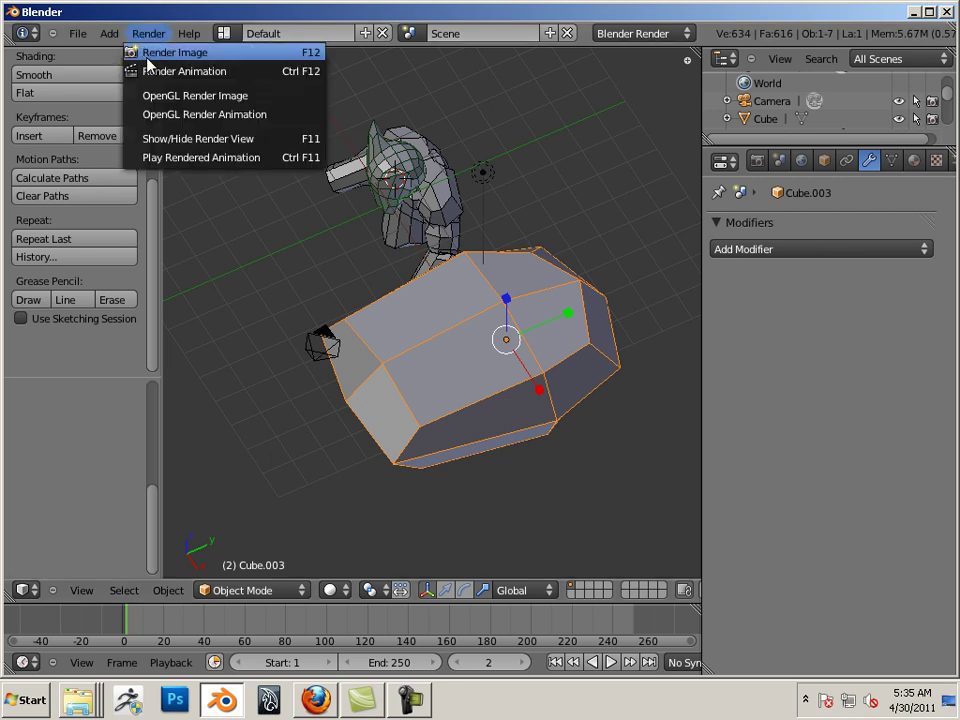
click(110, 34)
mouse_move(129, 51)
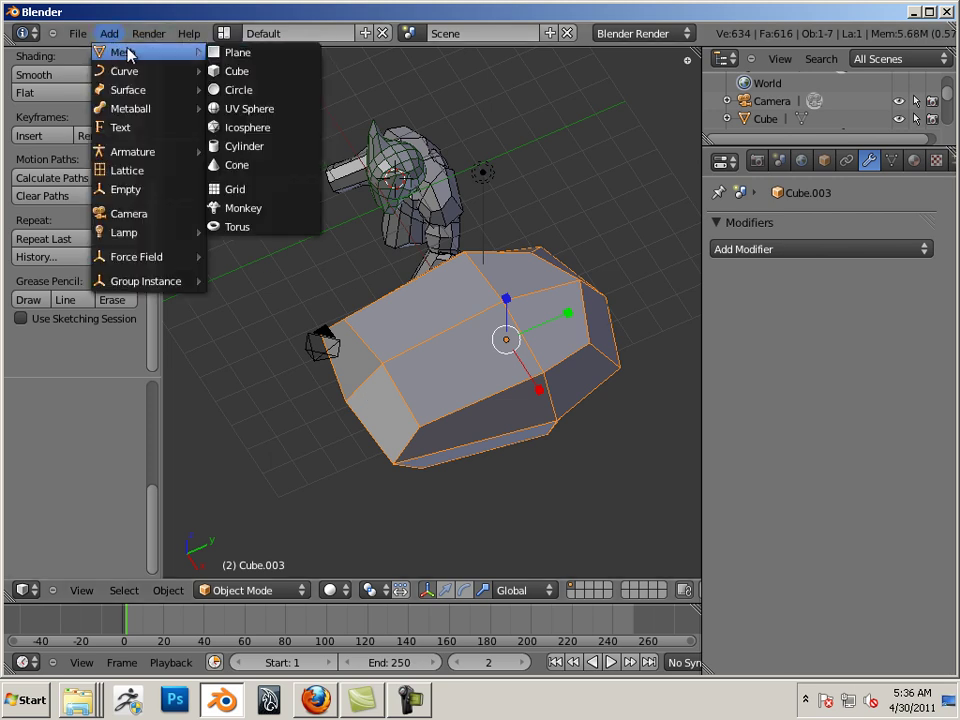
click(238, 71)
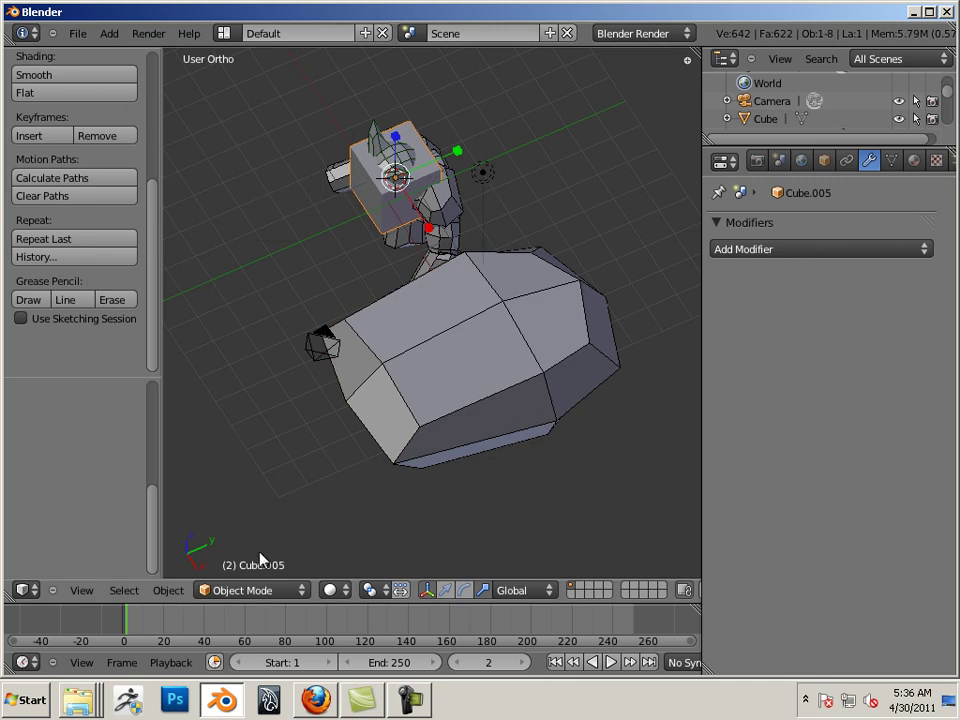
Using the translate manipulator, move the new cube along Y, X and Z out of the character to beside the block's end
click(450, 586)
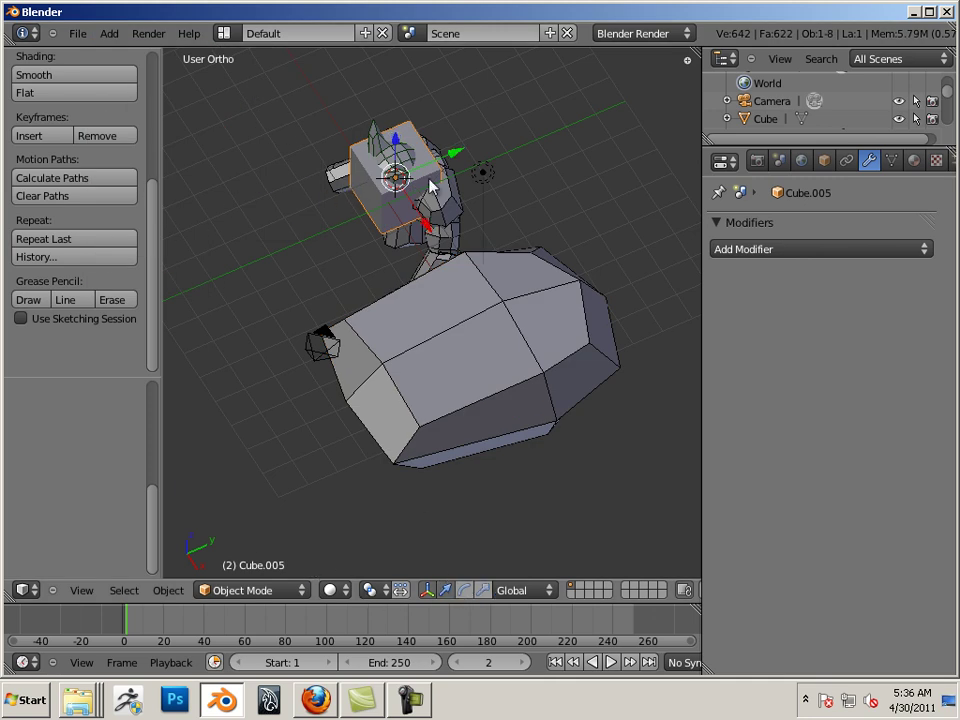
drag(452, 154, 236, 216)
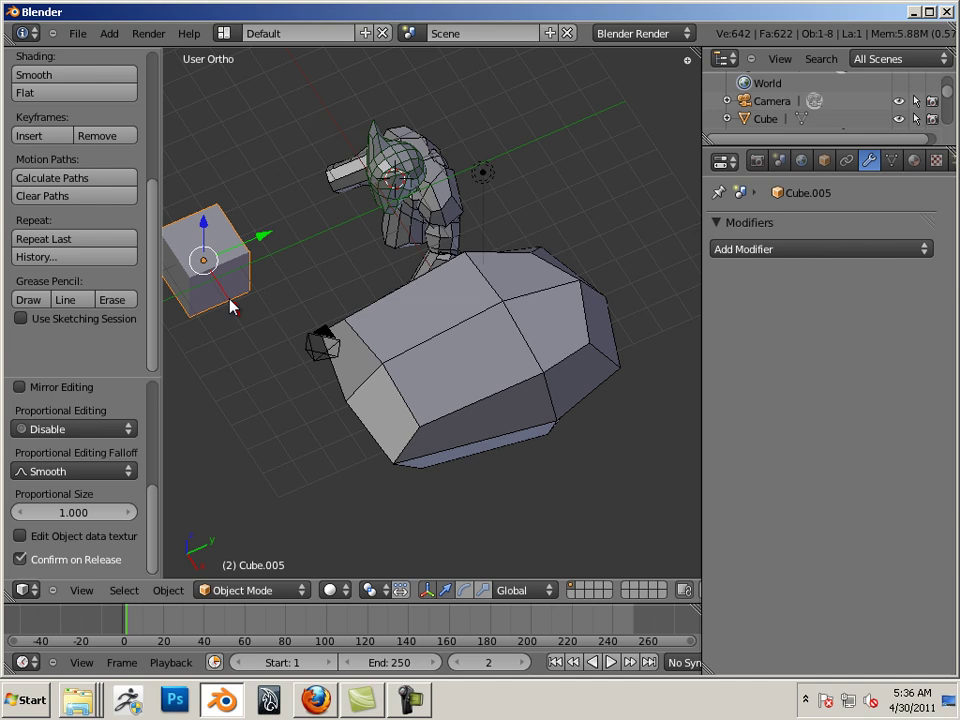
drag(230, 306, 410, 545)
middle_drag(506, 493, 432, 396)
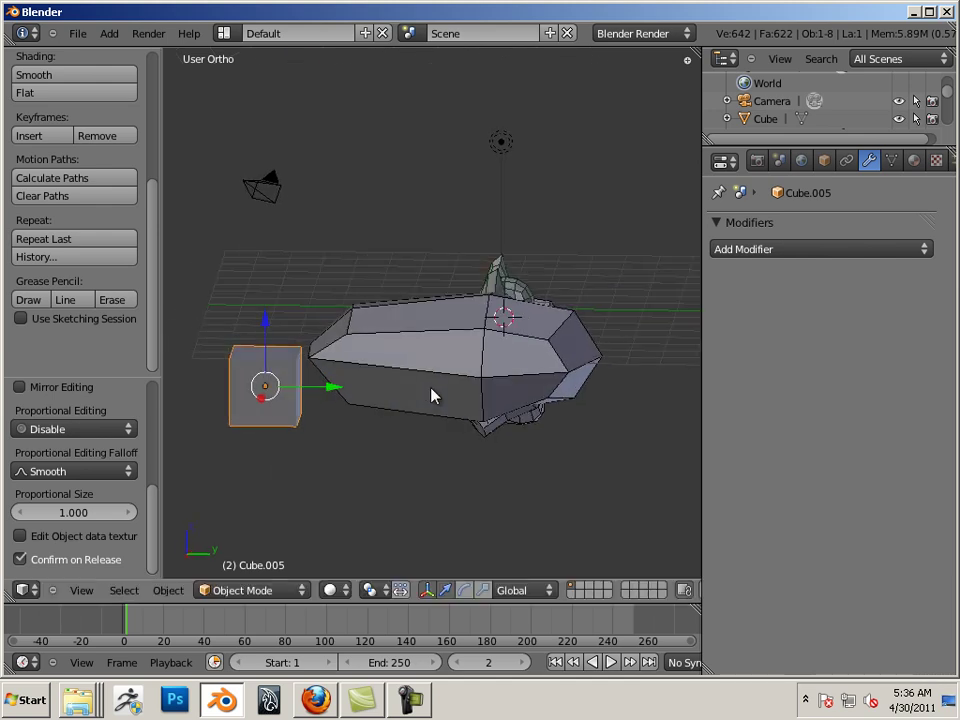
drag(263, 323, 281, 272)
middle_drag(281, 272, 360, 326)
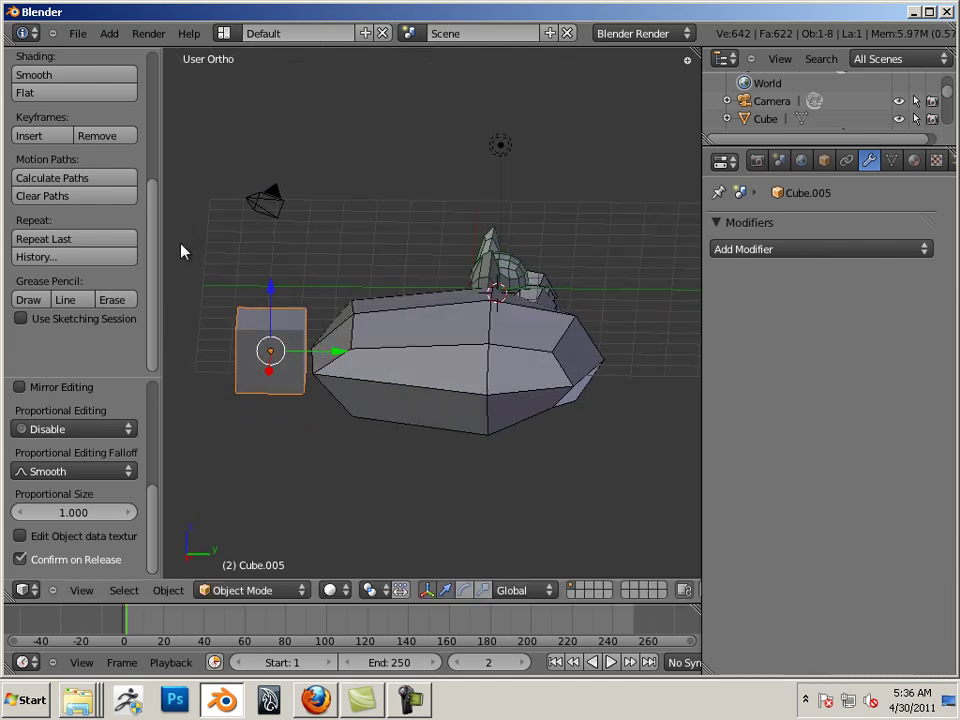
middle_drag(183, 251, 432, 378)
mouse_move(432, 378)
mouse_down()
mouse_move(465, 371)
mouse_move(420, 394)
mouse_up()
middle_drag(420, 394, 344, 328)
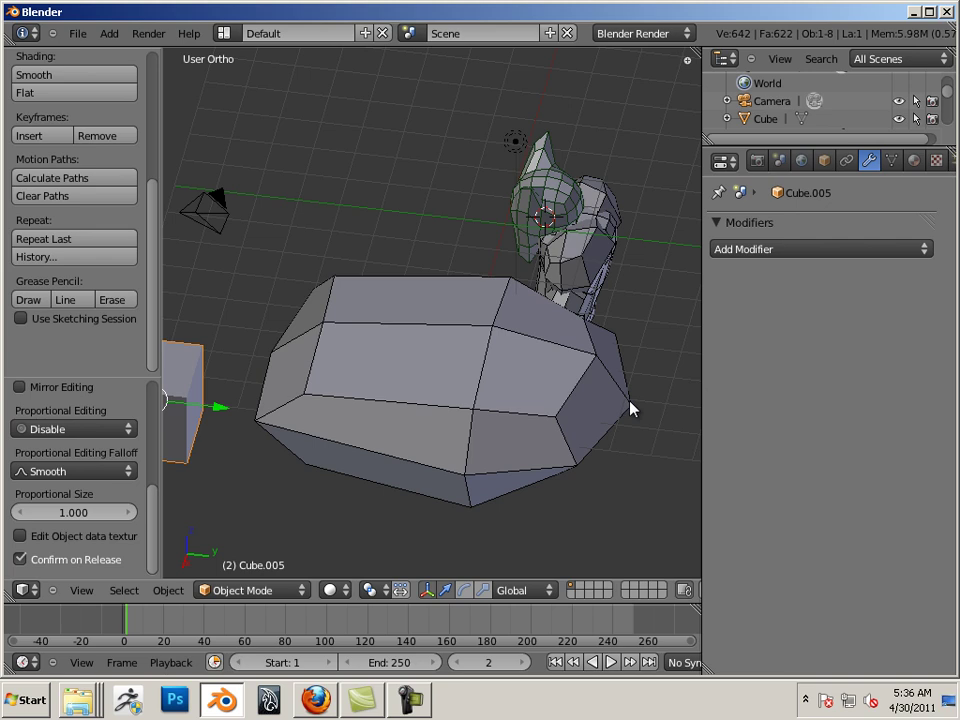
middle_drag(545, 412, 414, 418)
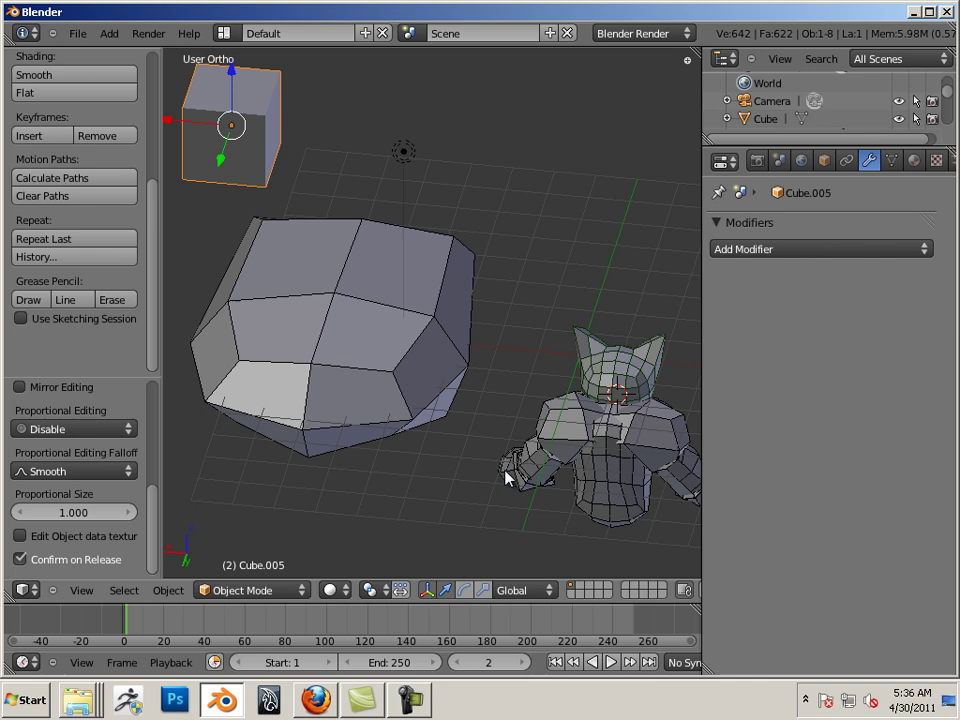
Move the cube along X and about 0.79 units along Y closer to the block's end, and lower it level with the block
middle_drag(452, 456, 473, 408)
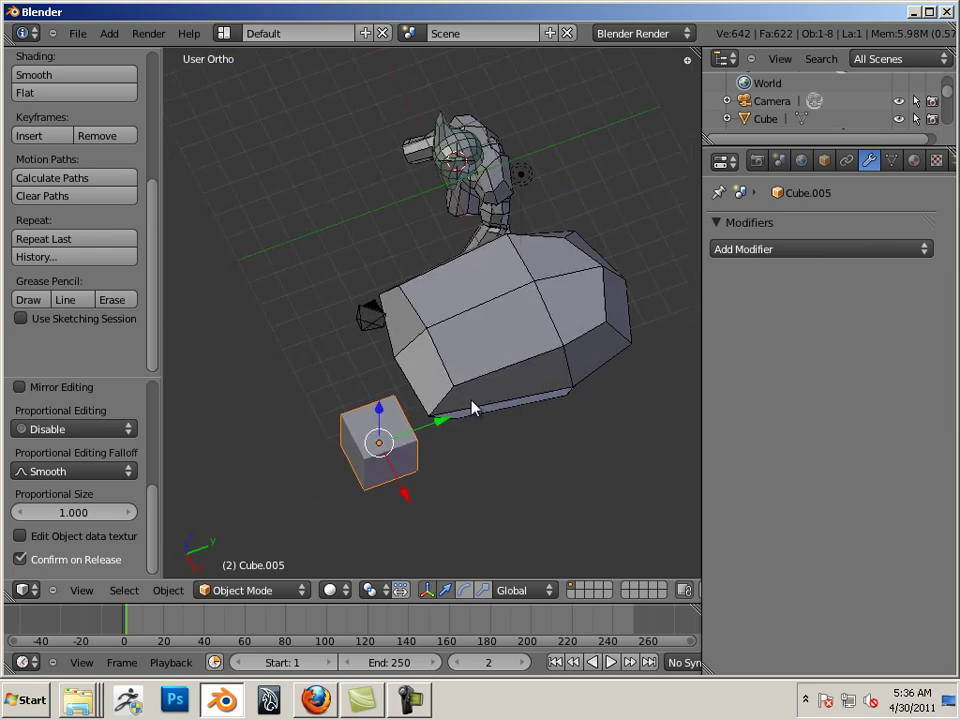
key(g)
key(x)
click(402, 469)
key(g)
key(y)
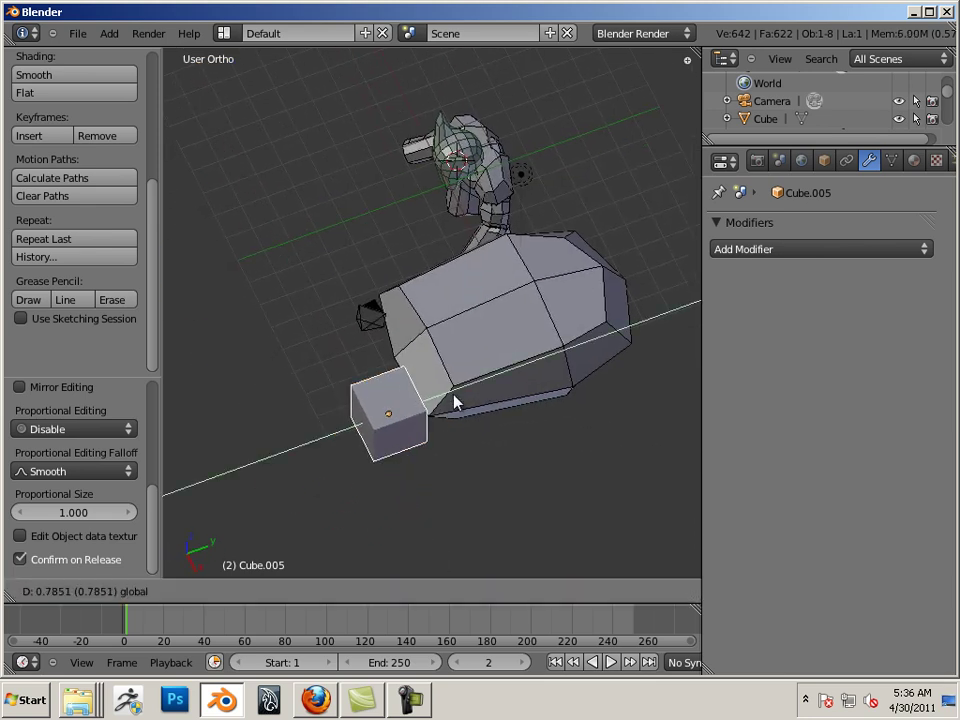
click(455, 402)
middle_drag(455, 402, 335, 278)
drag(262, 234, 253, 270)
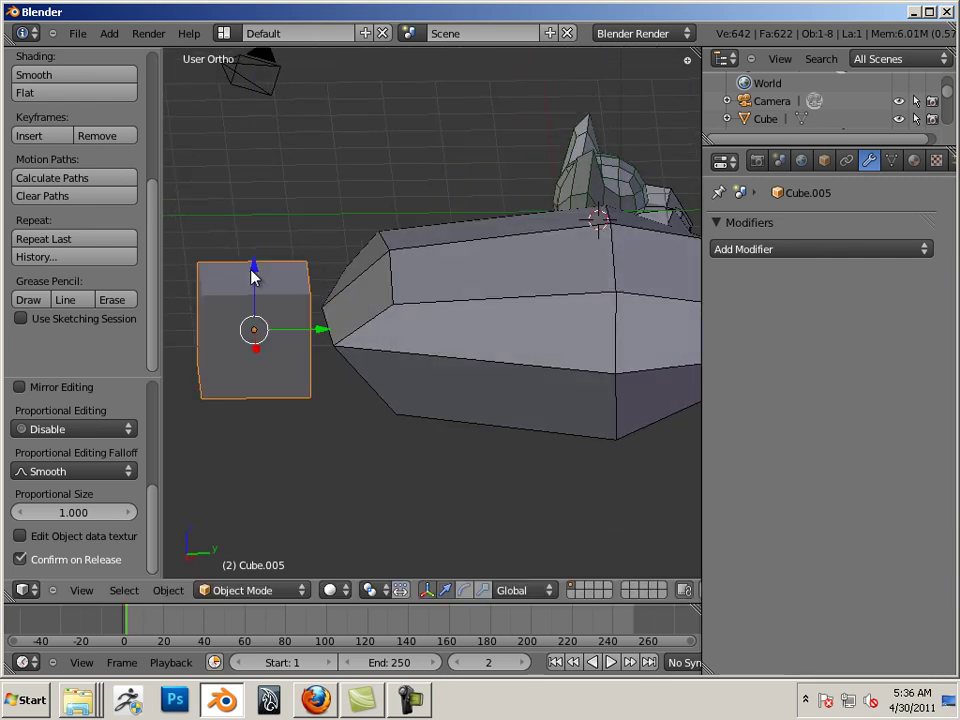
middle_drag(253, 270, 328, 371)
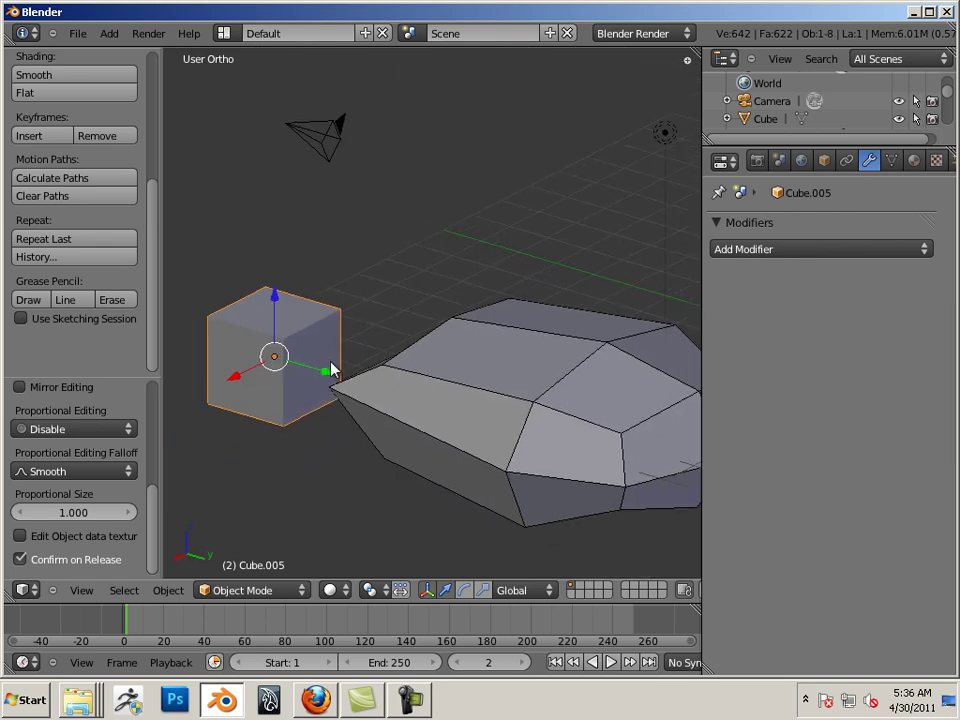